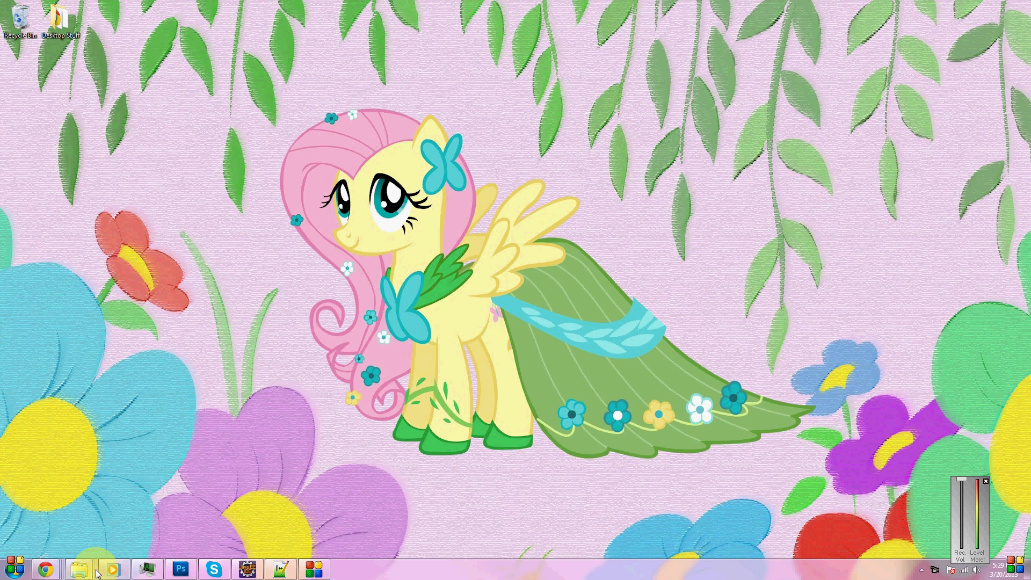
# - Restore the map folder window from the taskbar and switch from Modding to the Documents library
pyautogui.moveTo(81, 567)
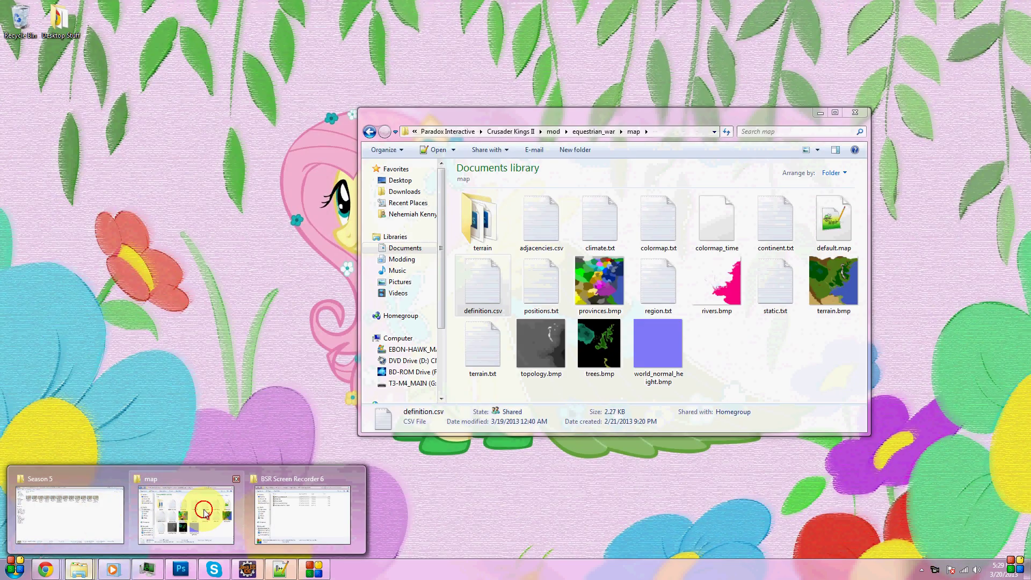
pyautogui.click(202, 514)
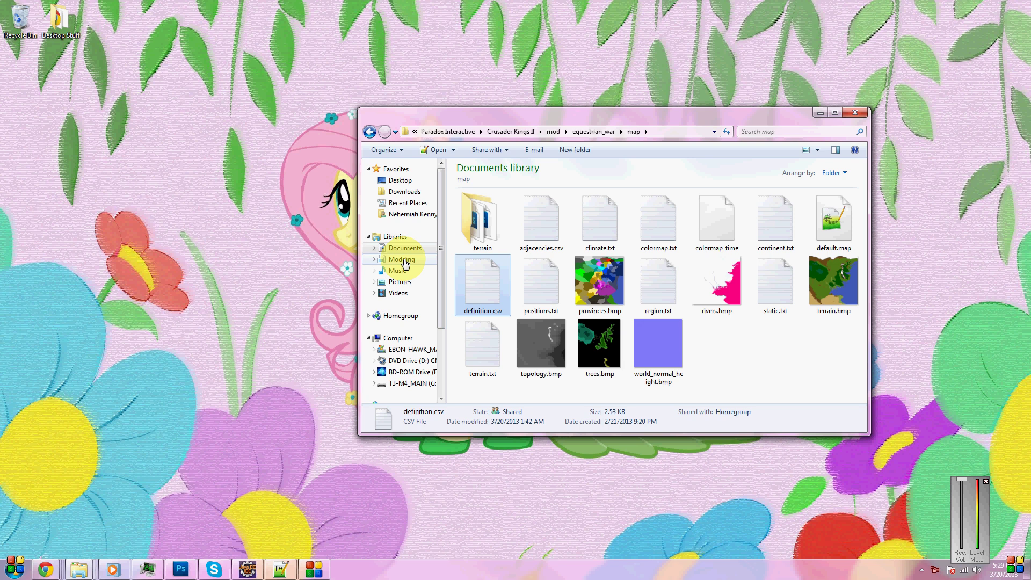
pyautogui.click(404, 260)
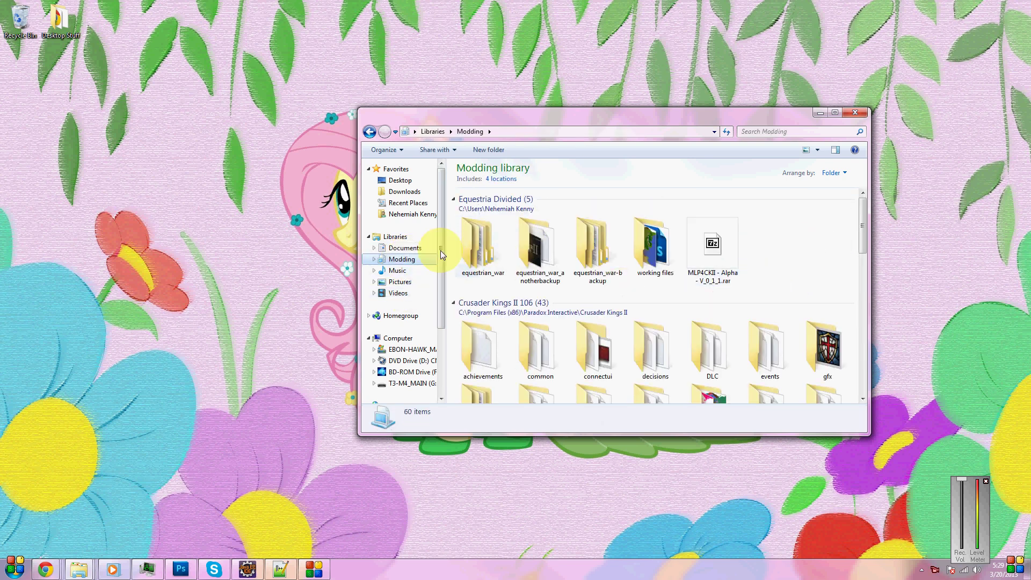
pyautogui.click(404, 249)
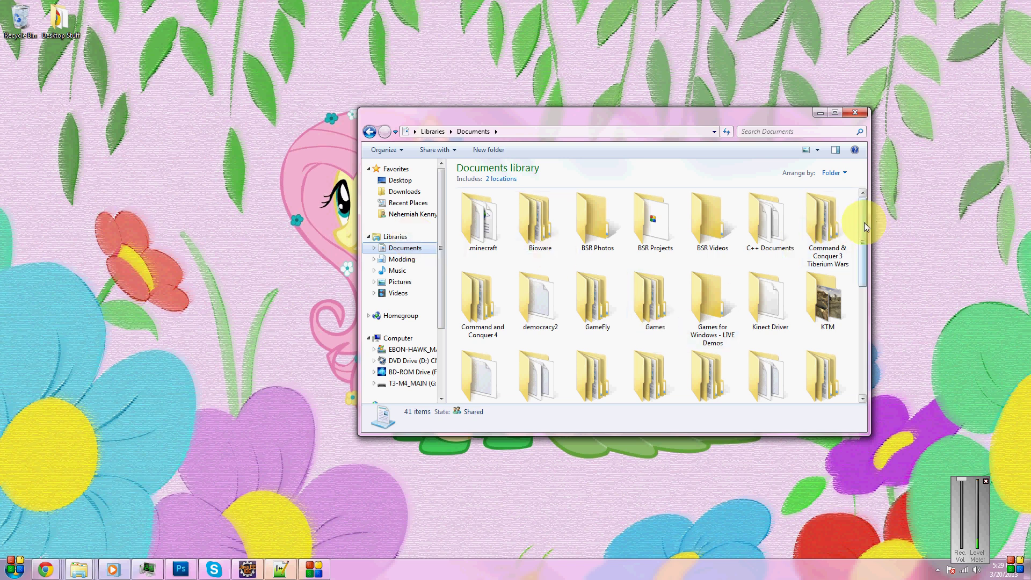
# - Browse into Paradox Interactive > Crusader Kings II > mod
pyautogui.moveTo(864, 222); pyautogui.dragTo(868, 264)
pyautogui.doubleClick(839, 270)
pyautogui.click(480, 233)
pyautogui.doubleClick(481, 234)
pyautogui.doubleClick(709, 220)
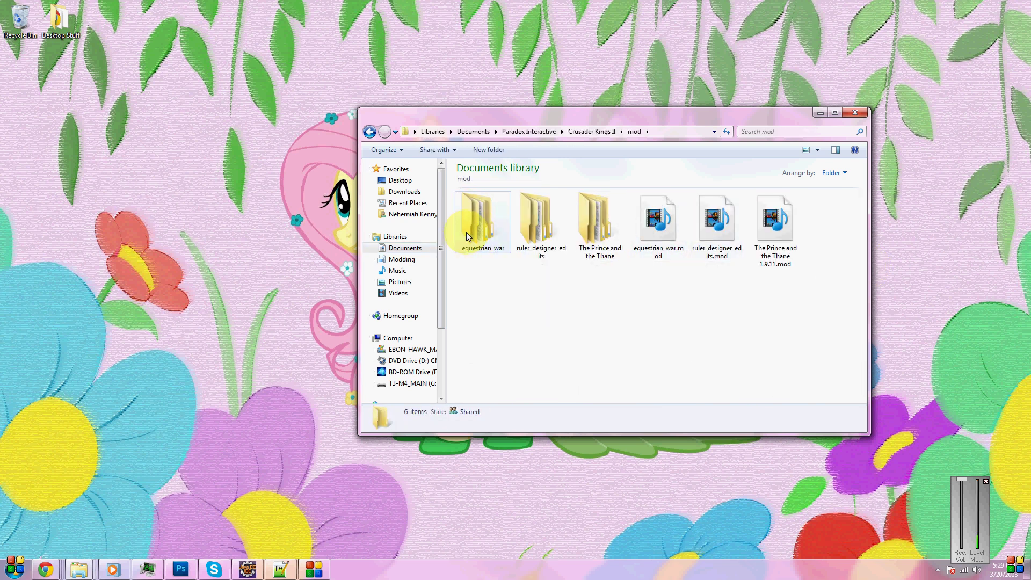
# - Create a new folder in the mod folder named map_tutorial
pyautogui.rightClick(627, 299)
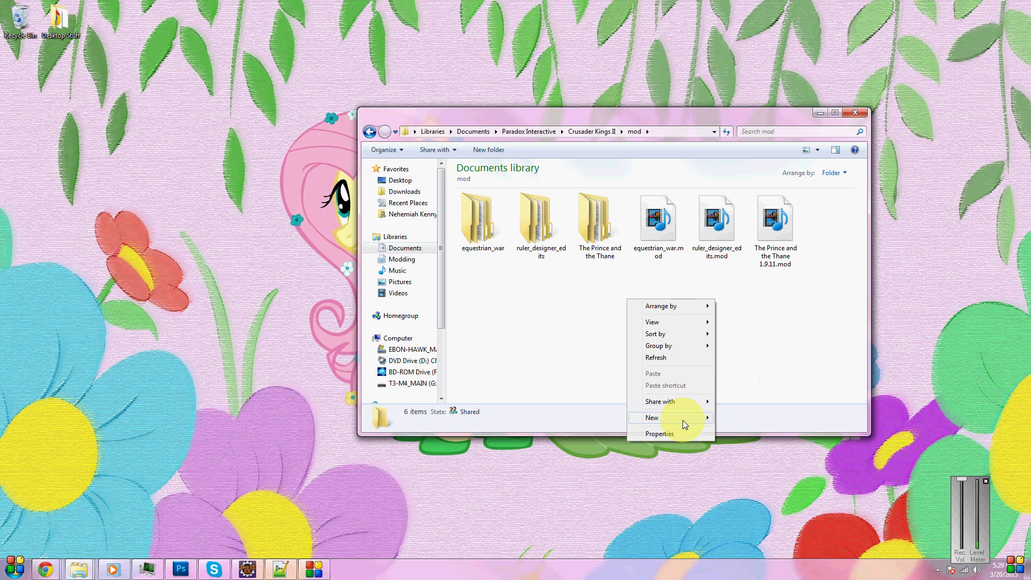
pyautogui.moveTo(682, 420)
pyautogui.click(779, 258)
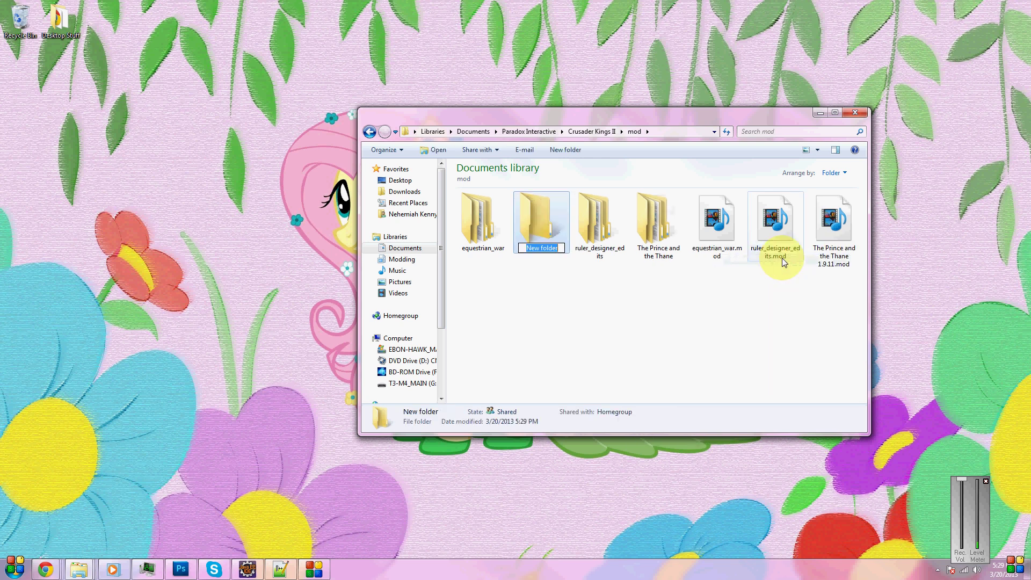
pyautogui.write('Tutmap_tut')
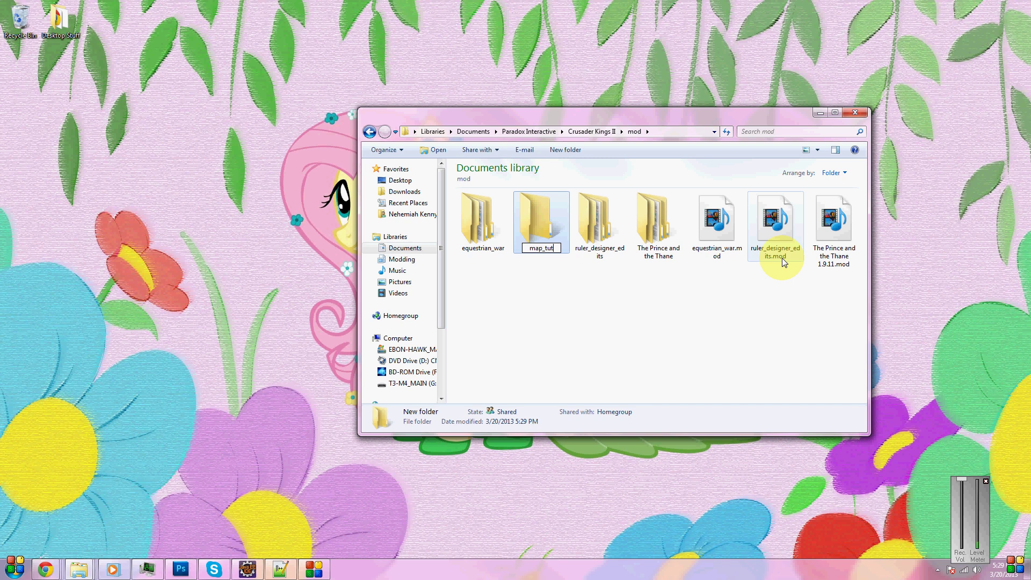
pyautogui.write('oraiil')
pyautogui.click(768, 314)
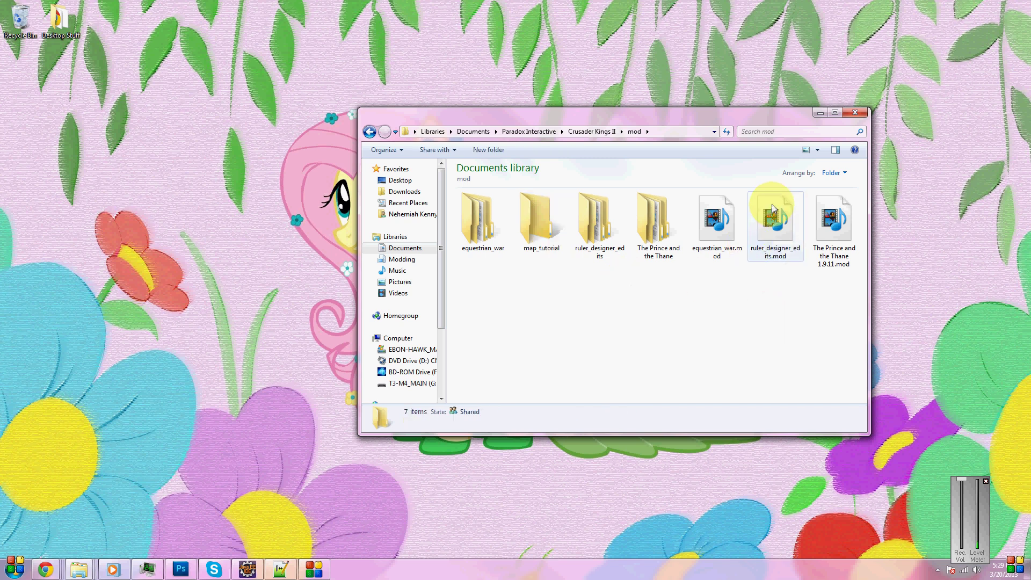
pyautogui.doubleClick(727, 223)
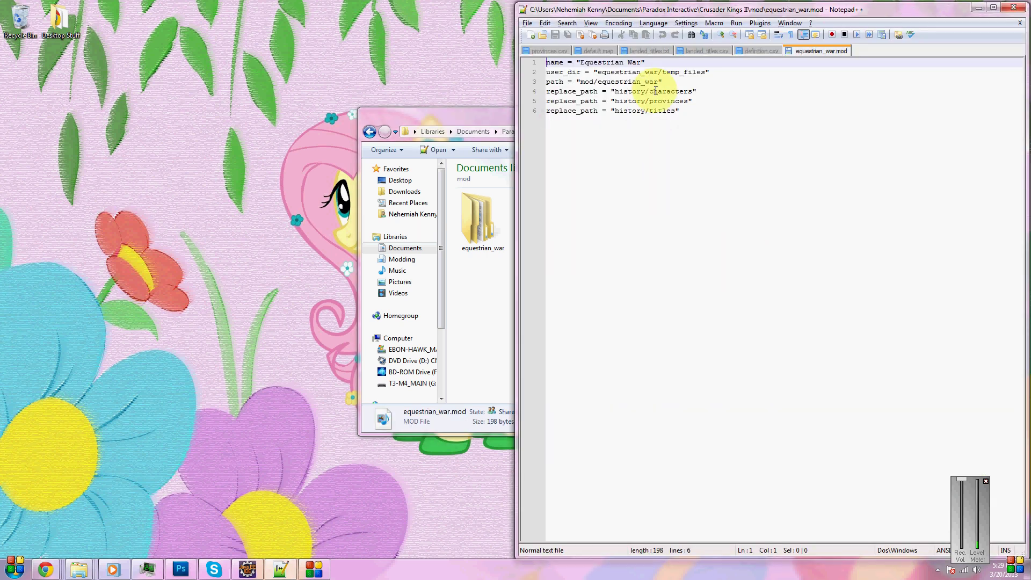
pyautogui.hotkey('alt', 'F4')
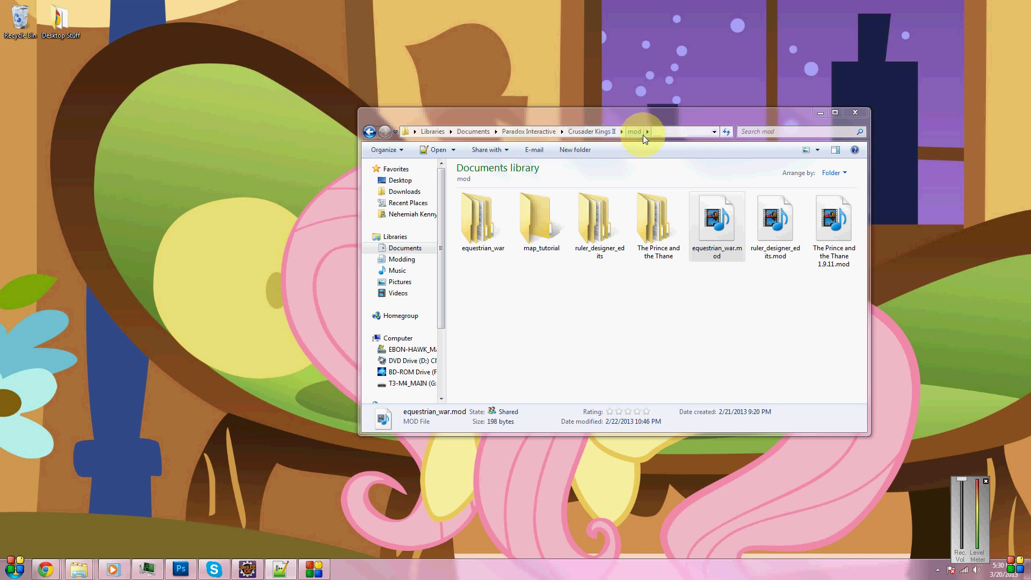
pyautogui.click(543, 221)
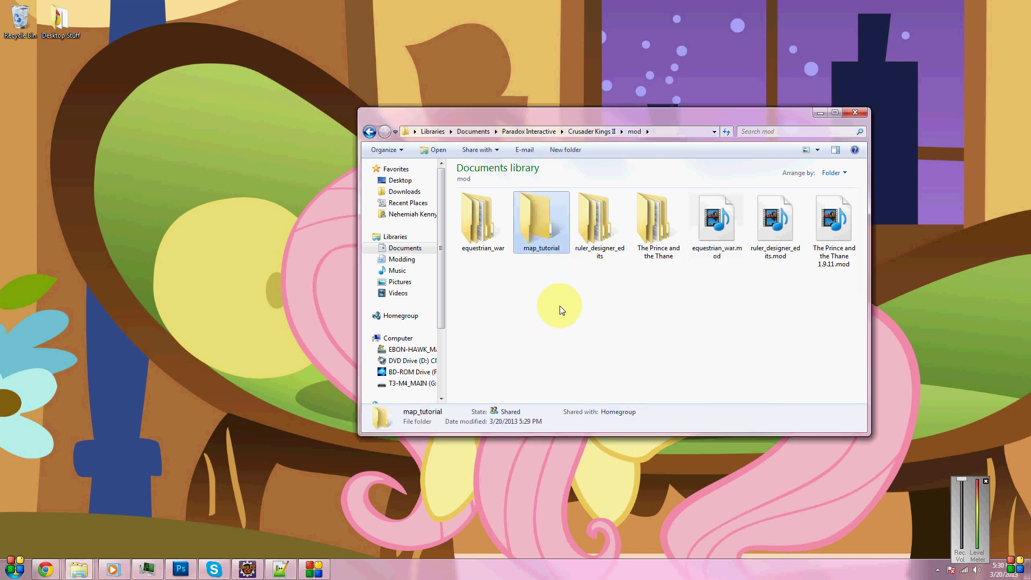
pyautogui.moveTo(545, 237); pyautogui.dragTo(559, 281)
pyautogui.click(558, 283)
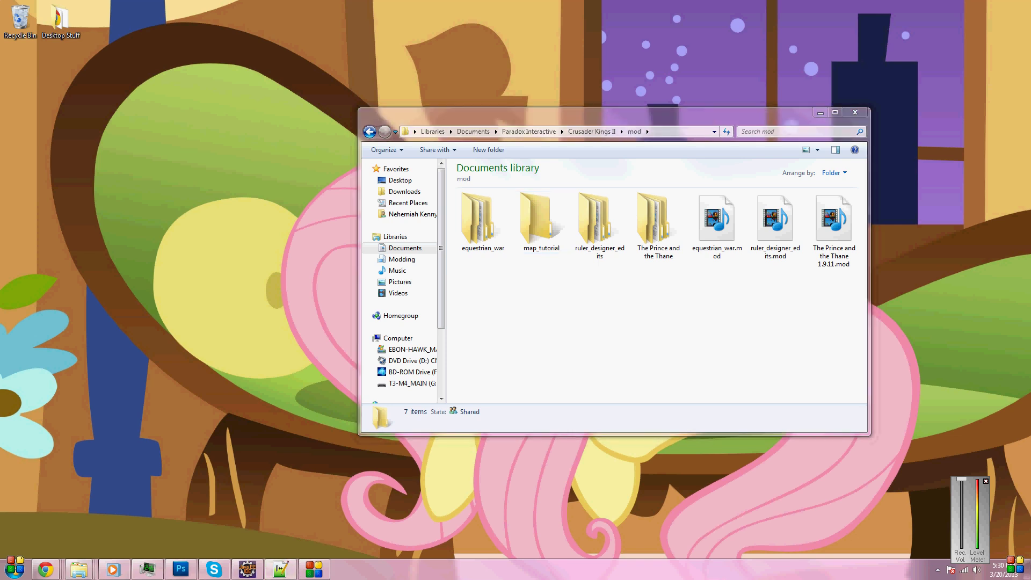
# - Bring equestrian_war.mod forward and highlight its user_dir and path settings on lines 2–3
pyautogui.moveTo(913, 138); pyautogui.dragTo(450, 35)
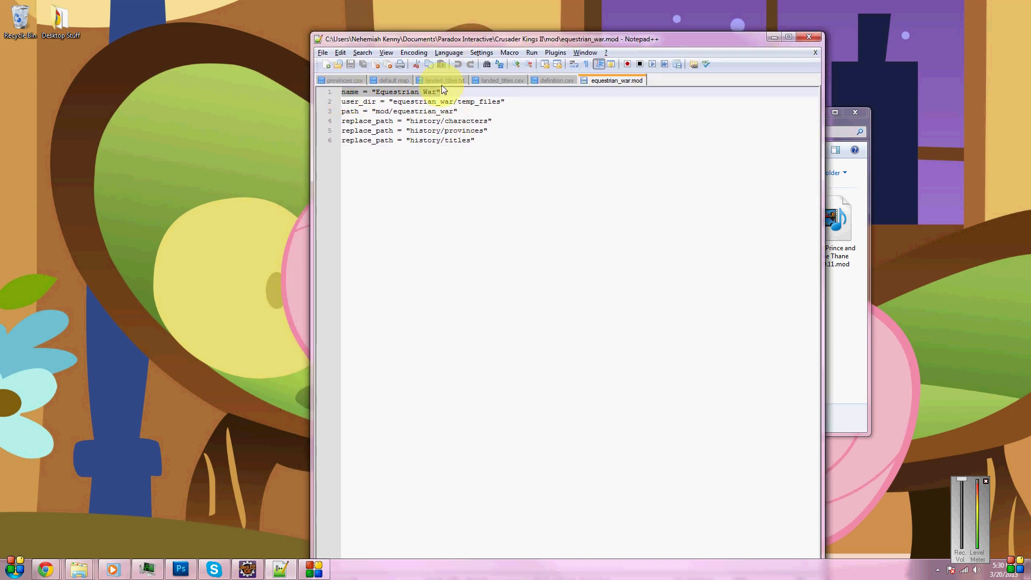
pyautogui.moveTo(343, 102); pyautogui.dragTo(504, 101)
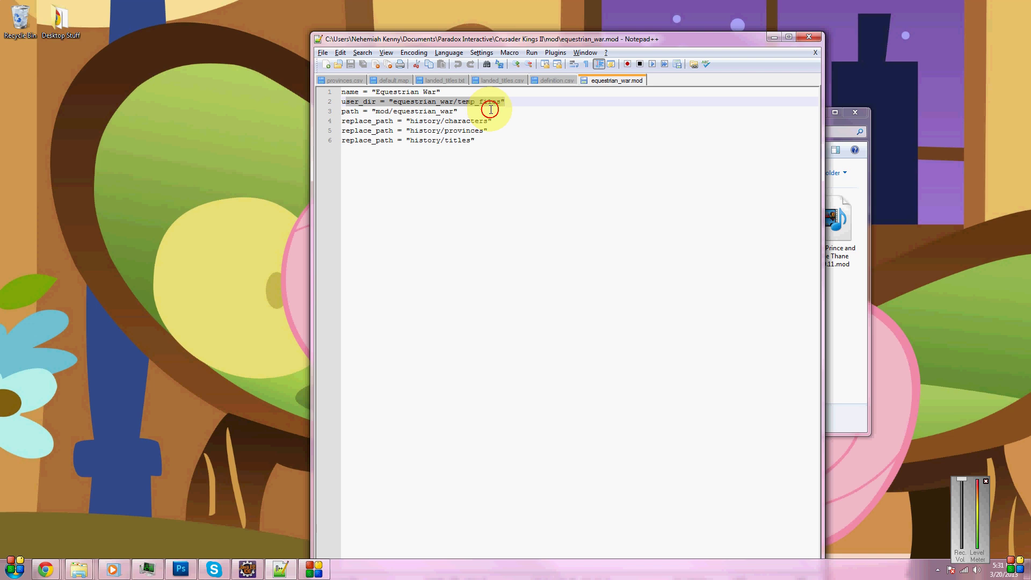
pyautogui.click(490, 110)
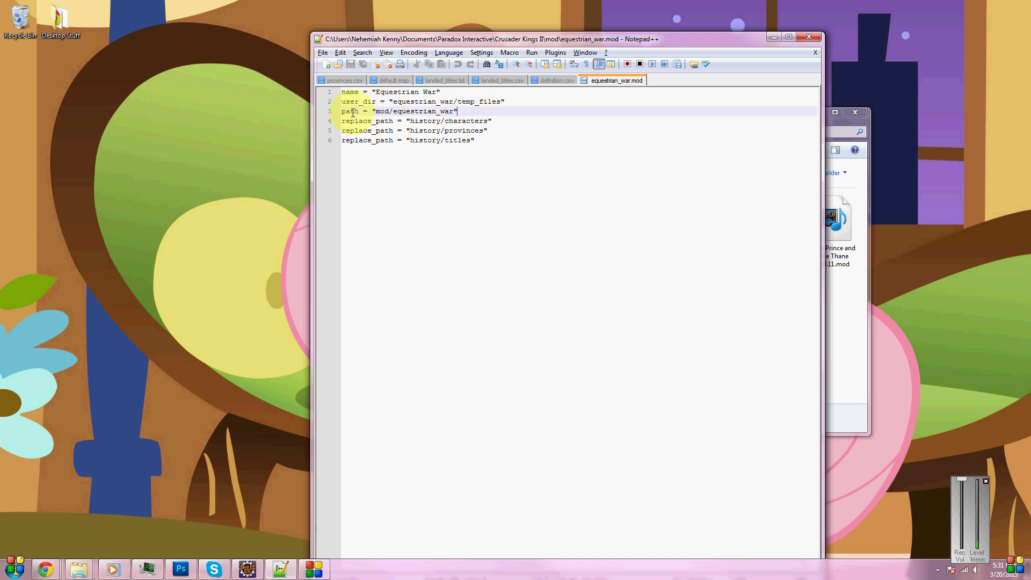
pyautogui.moveTo(351, 111); pyautogui.dragTo(462, 112)
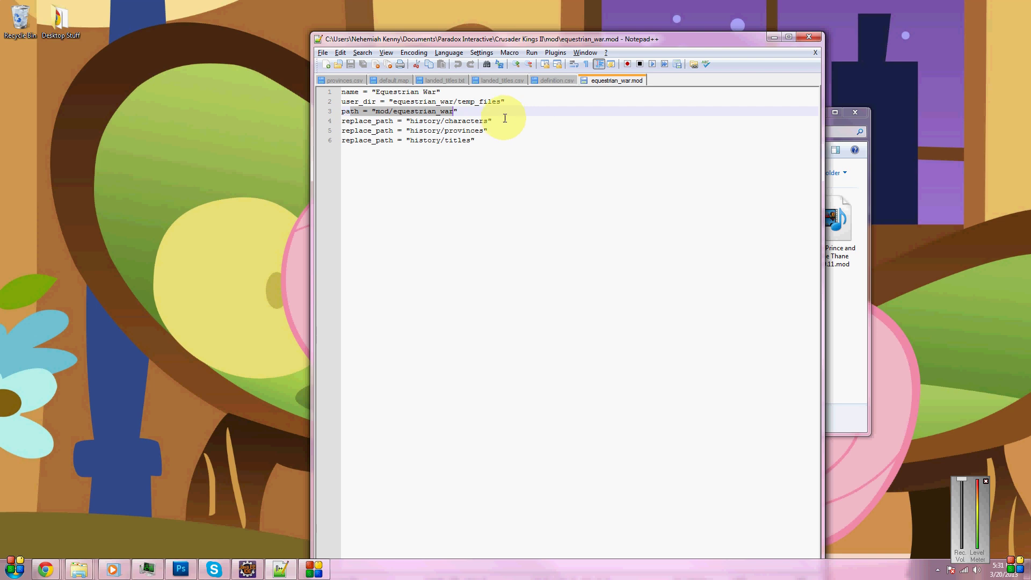
# - Highlight the three replace_path lines, then move the editor to the right screen edge
pyautogui.moveTo(409, 123); pyautogui.dragTo(474, 148)
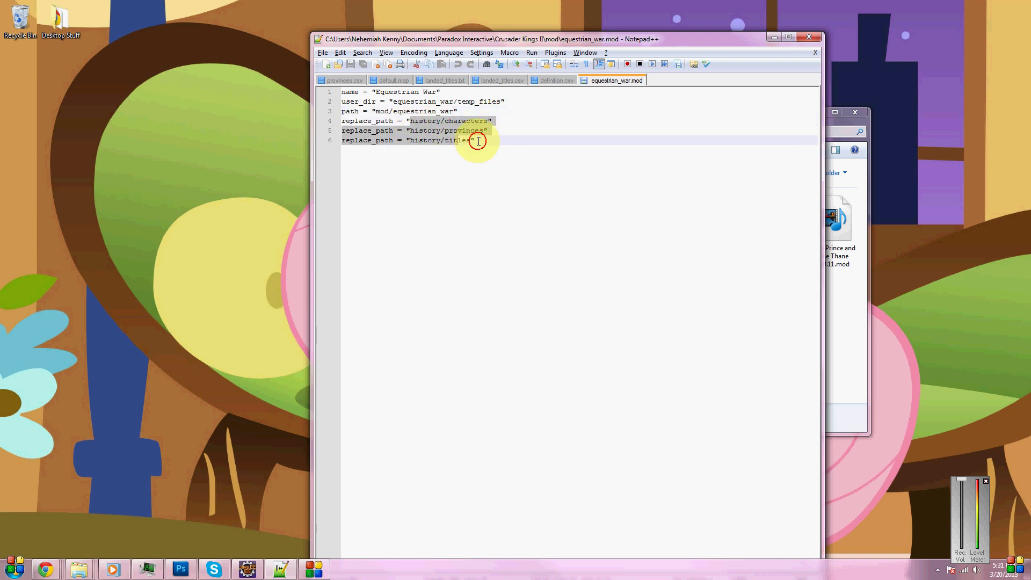
pyautogui.click(474, 143)
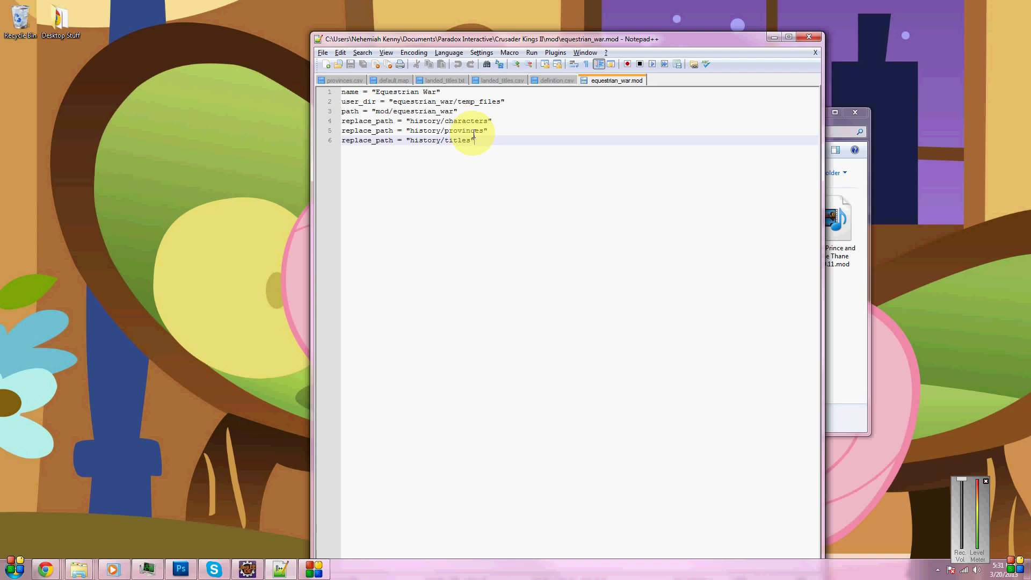
pyautogui.click(559, 41)
pyautogui.moveTo(559, 41); pyautogui.dragTo(1026, 80)
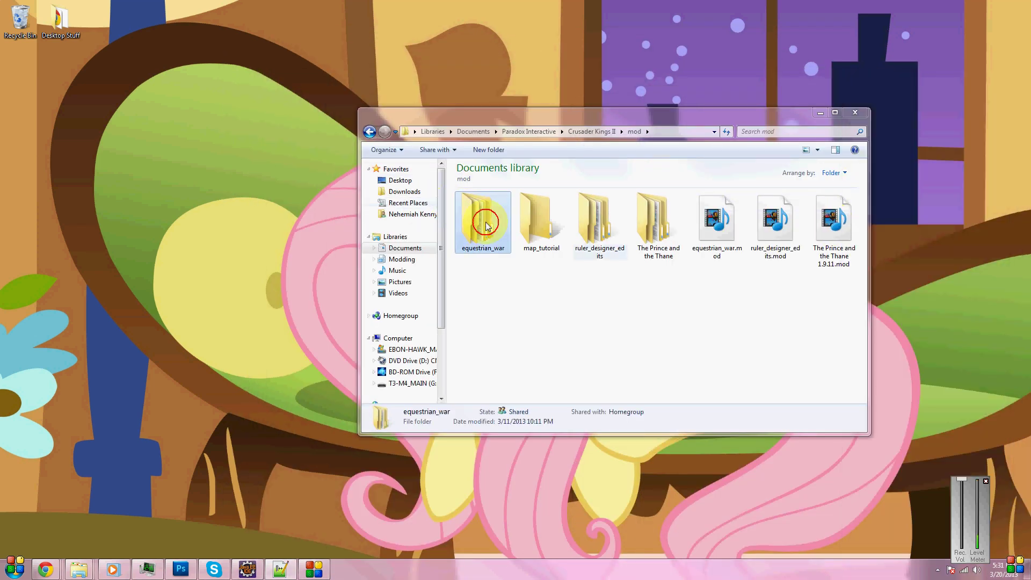
# - Copy the map folder from inside equestrian_war
pyautogui.doubleClick(485, 221)
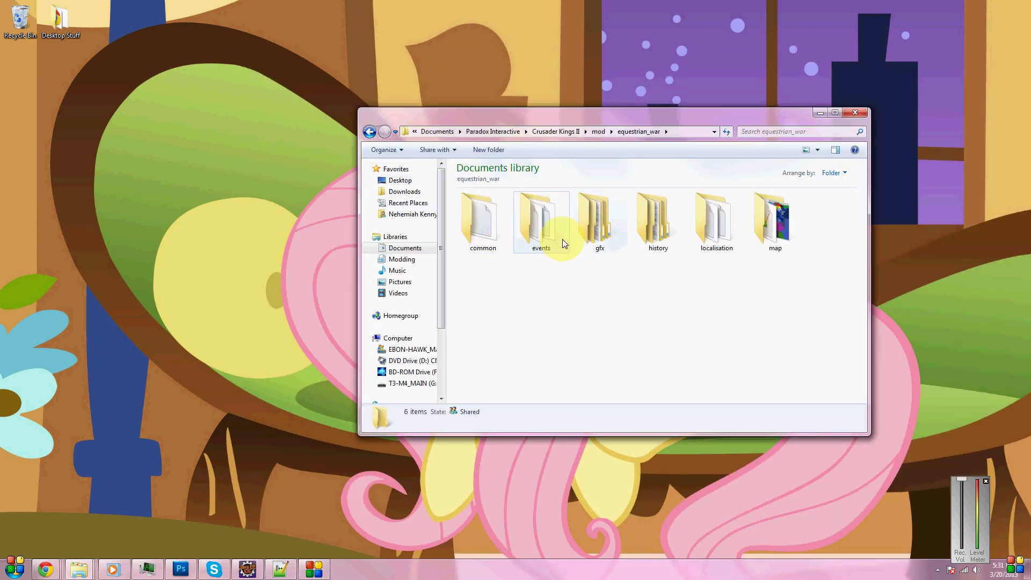
pyautogui.rightClick(758, 215)
pyautogui.click(717, 293)
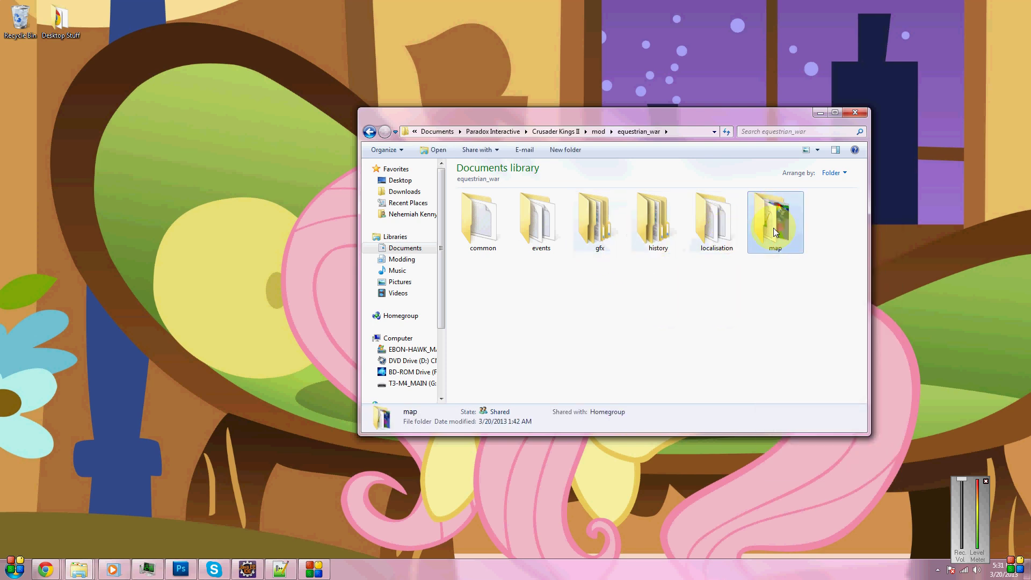
pyautogui.rightClick(774, 226)
pyautogui.click(813, 412)
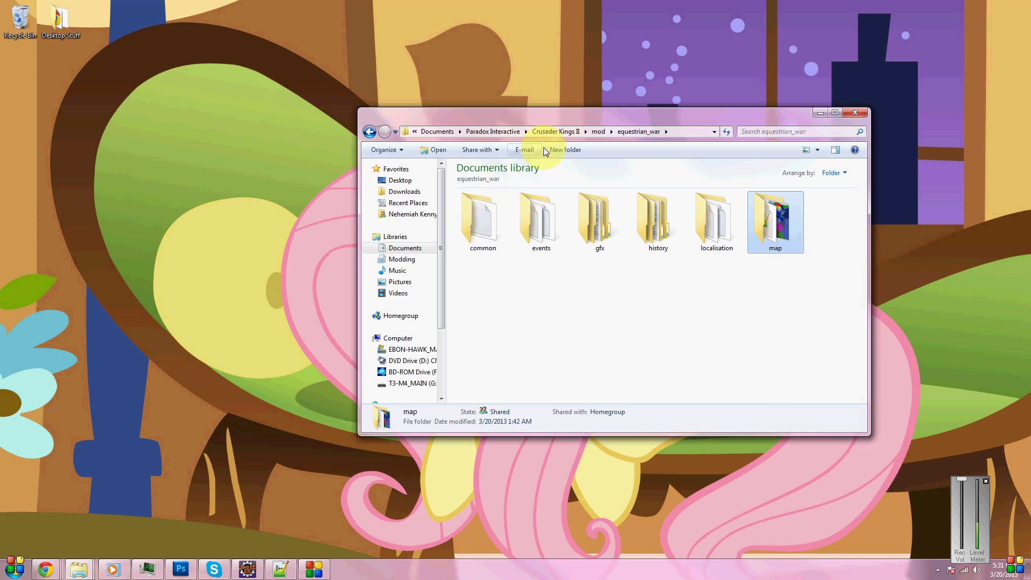
# - Paste the map folder into map_tutorial and open the pasted copy
pyautogui.click(597, 131)
pyautogui.doubleClick(552, 224)
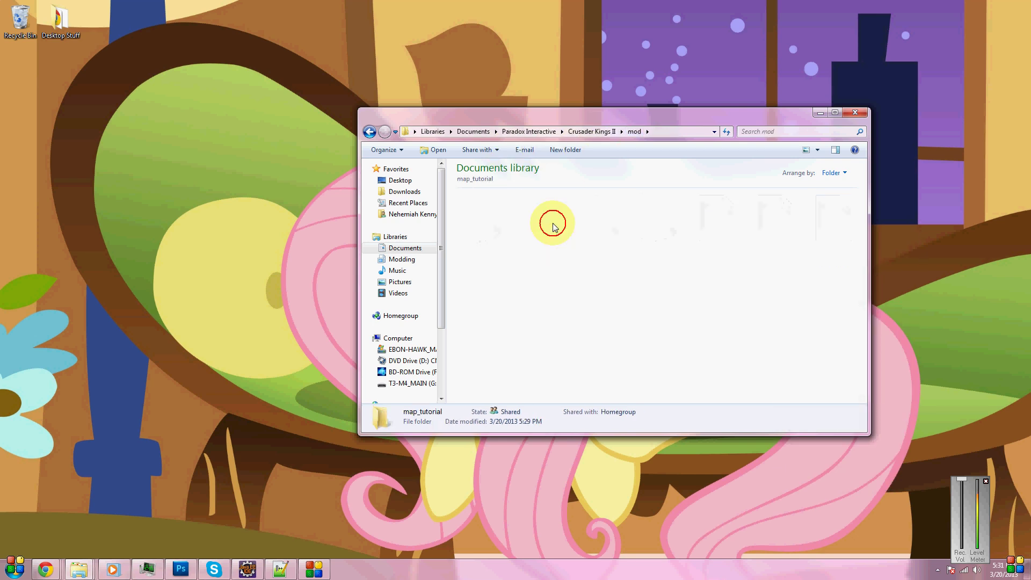
pyautogui.rightClick(610, 288)
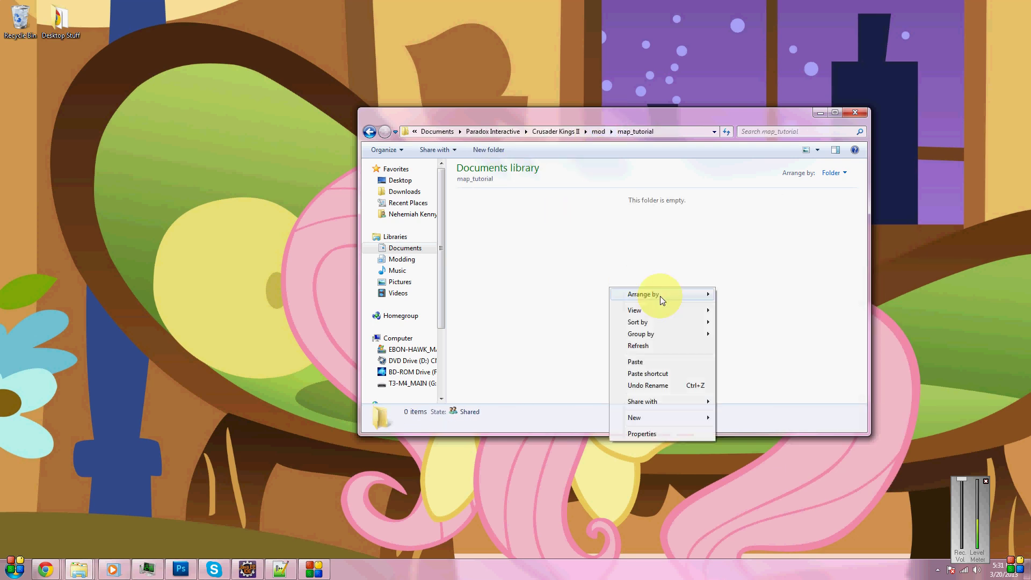
pyautogui.click(642, 361)
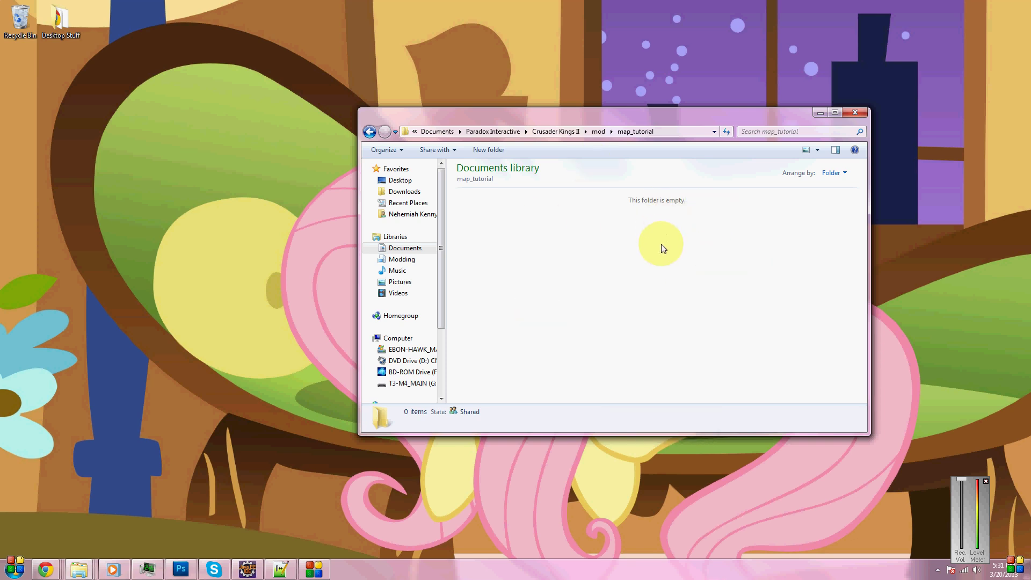
pyautogui.doubleClick(470, 211)
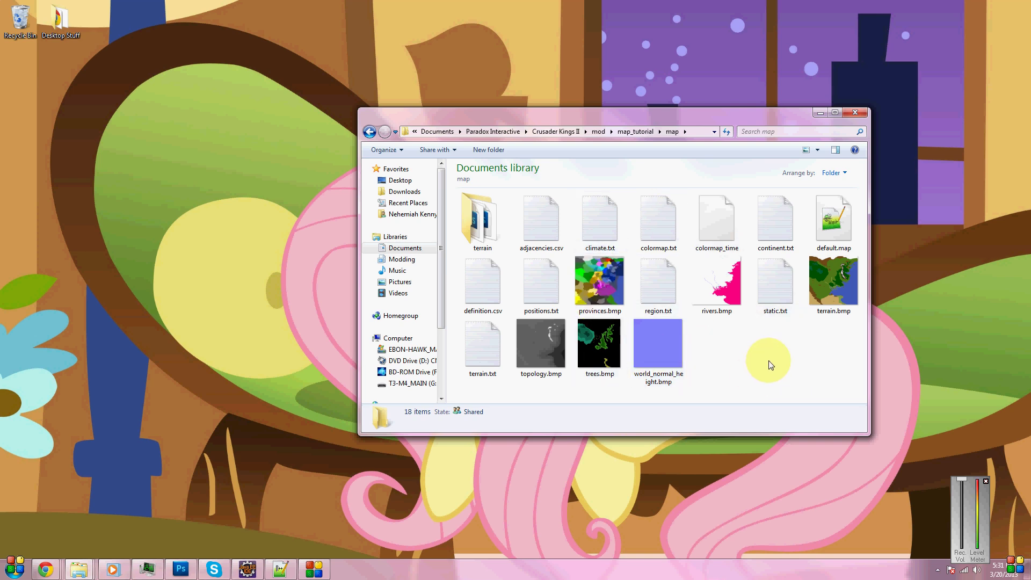
# - Show the map folder as extra large icons with the window maximized
pyautogui.click(816, 150)
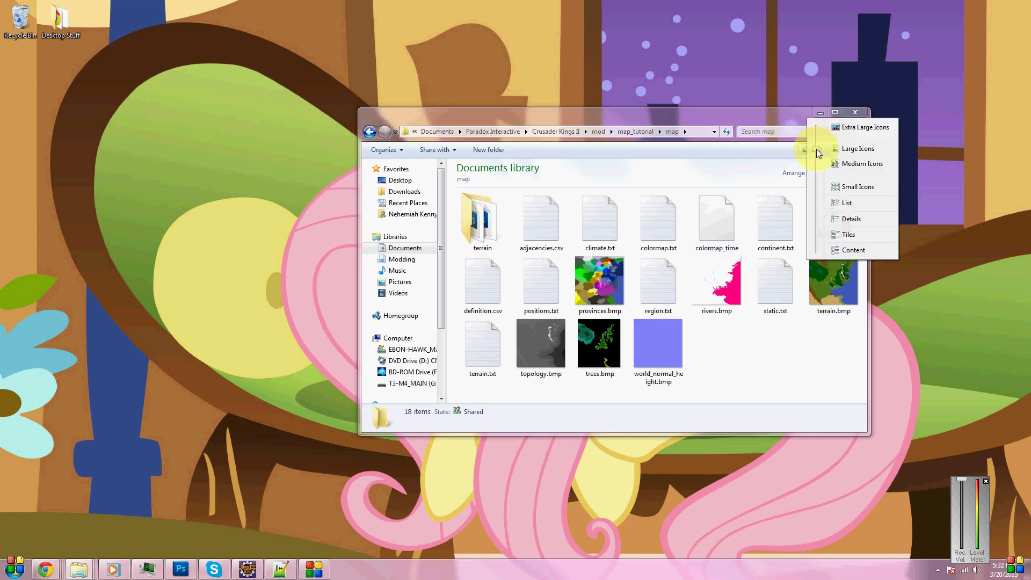
pyautogui.moveTo(816, 152); pyautogui.dragTo(811, 127)
pyautogui.moveTo(870, 218); pyautogui.dragTo(860, 267)
pyautogui.click(832, 112)
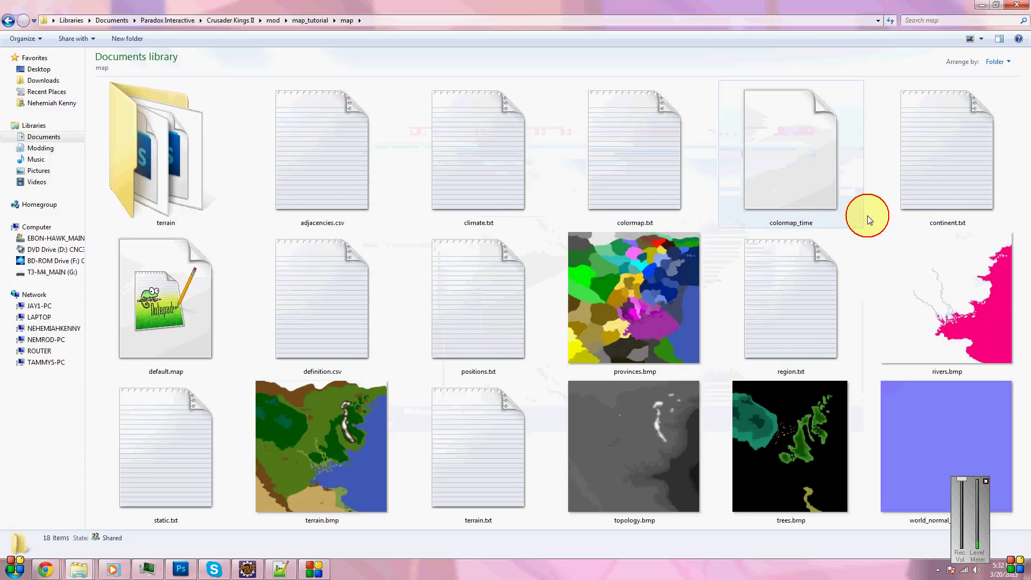
# - Check the details of provinces, terrain, topology, trees and rivers BMPs, ending on provinces.bmp
pyautogui.click(670, 282)
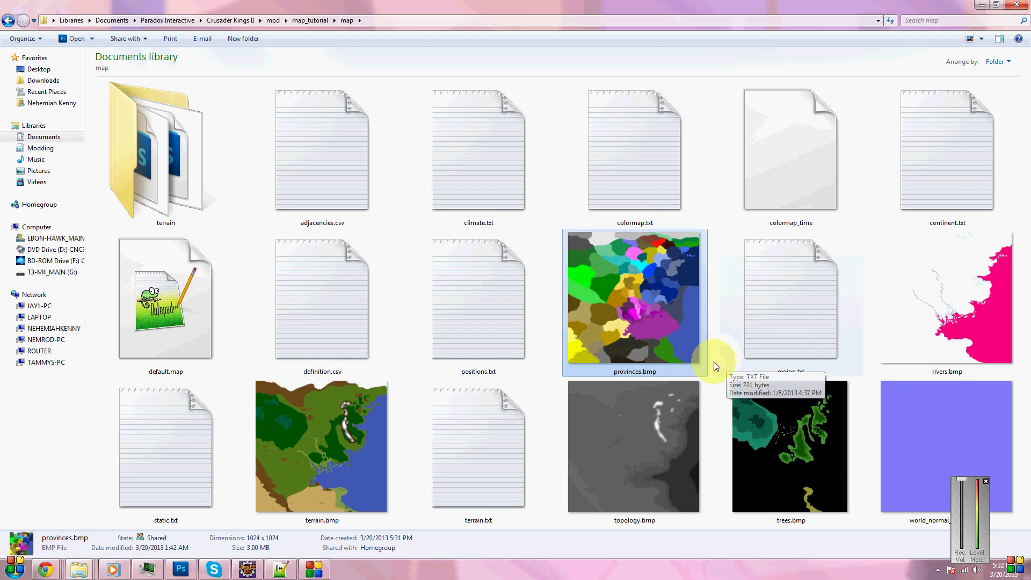
pyautogui.click(300, 483)
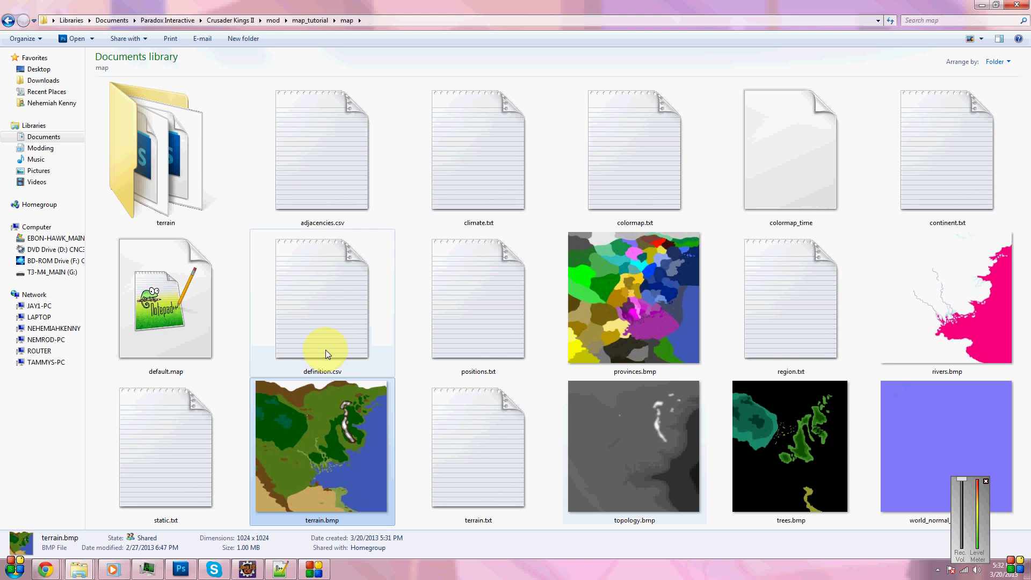
pyautogui.click(616, 456)
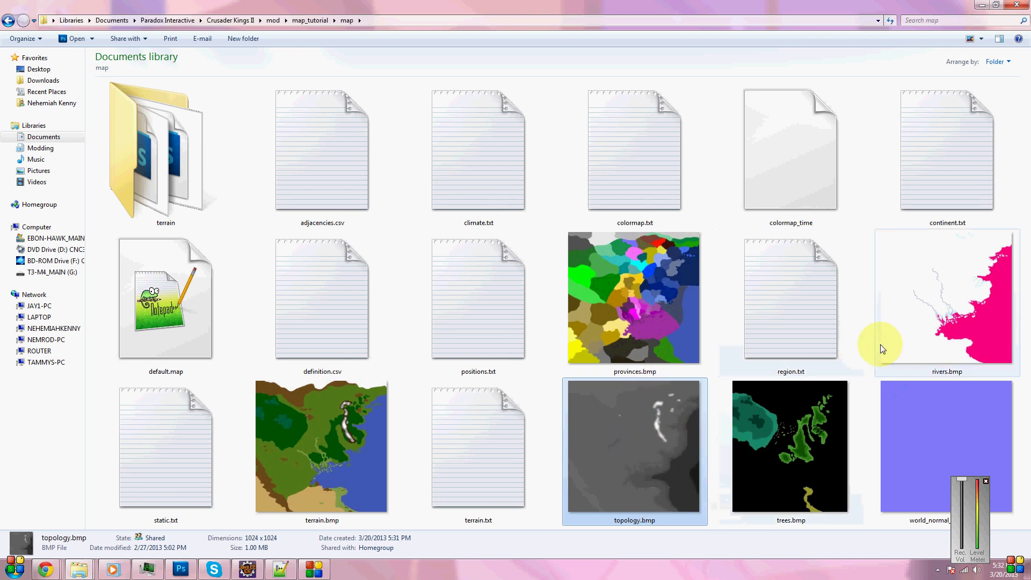
pyautogui.click(811, 459)
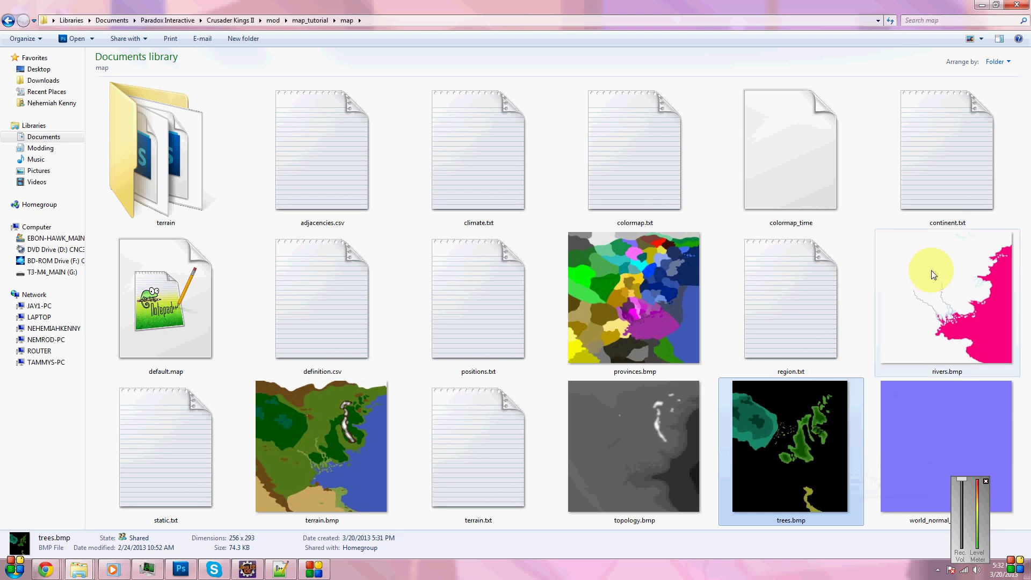
pyautogui.click(901, 290)
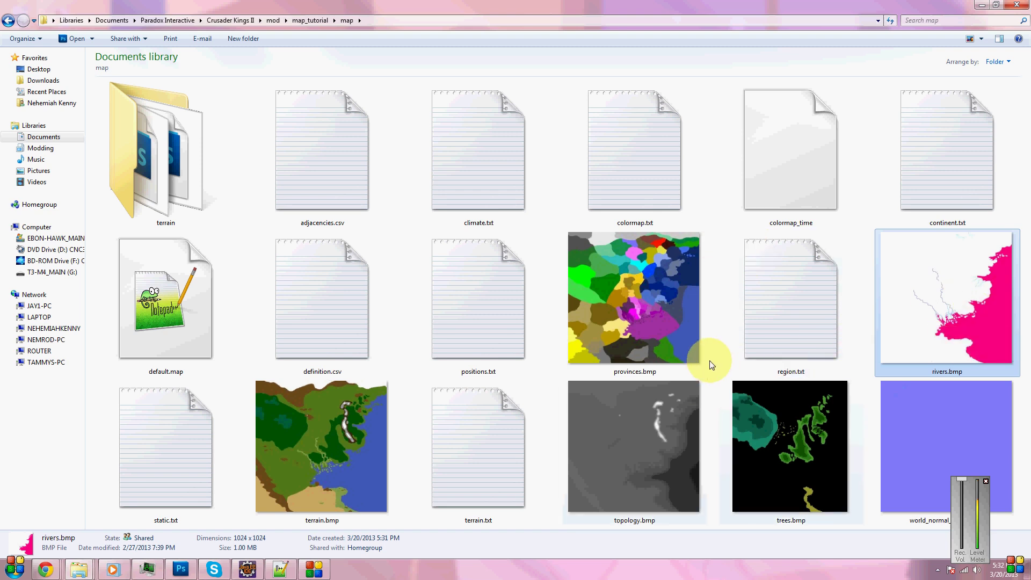
pyautogui.moveTo(667, 334)
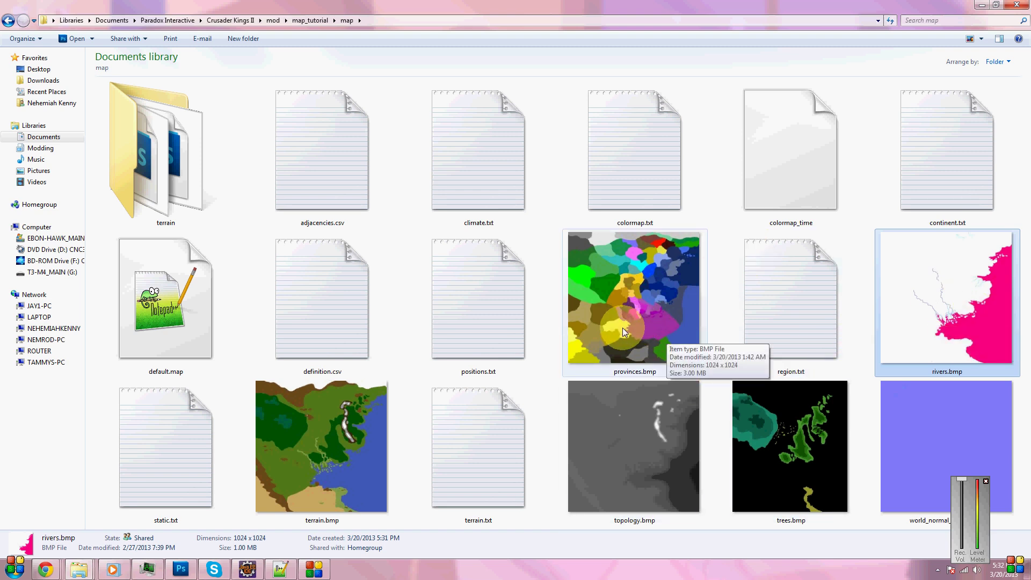
pyautogui.click(645, 309)
# - Open provinces.bmp in maximized Photoshop, zoom to 100%, and add an empty Layer 1
pyautogui.doubleClick(643, 317)
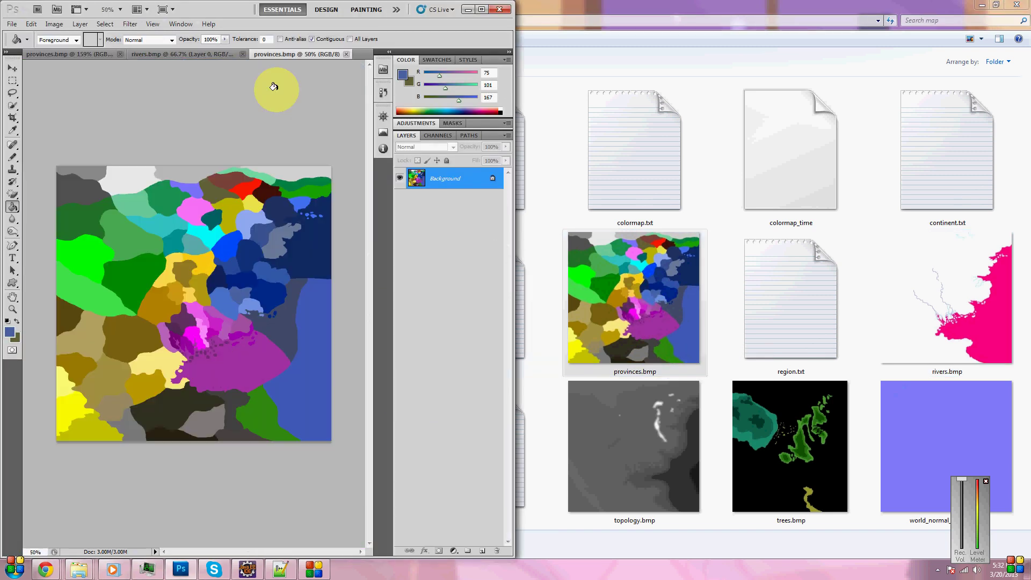
pyautogui.moveTo(244, 13); pyautogui.dragTo(537, 3)
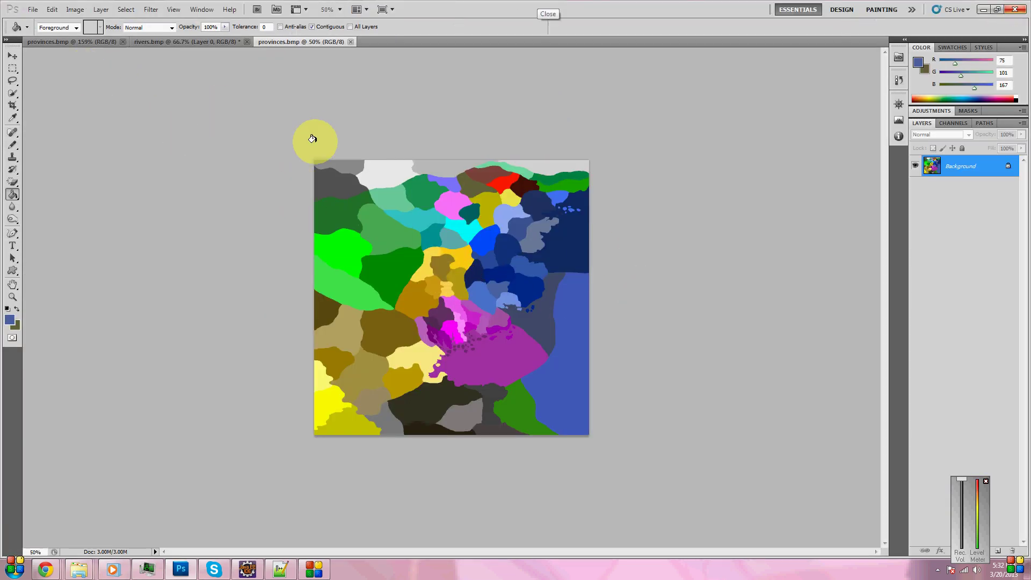
pyautogui.click(12, 296)
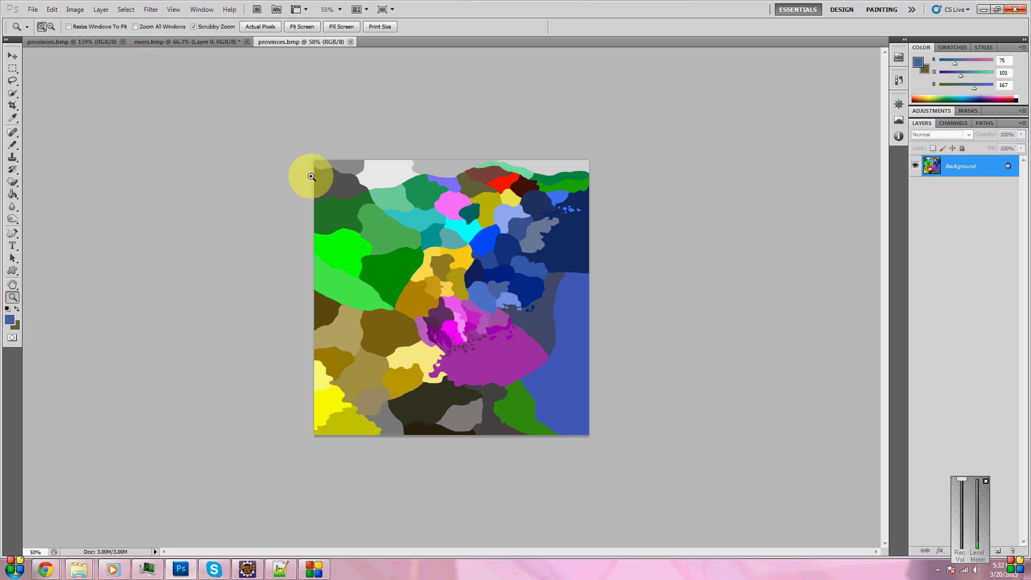
pyautogui.click(448, 295)
pyautogui.click(449, 296)
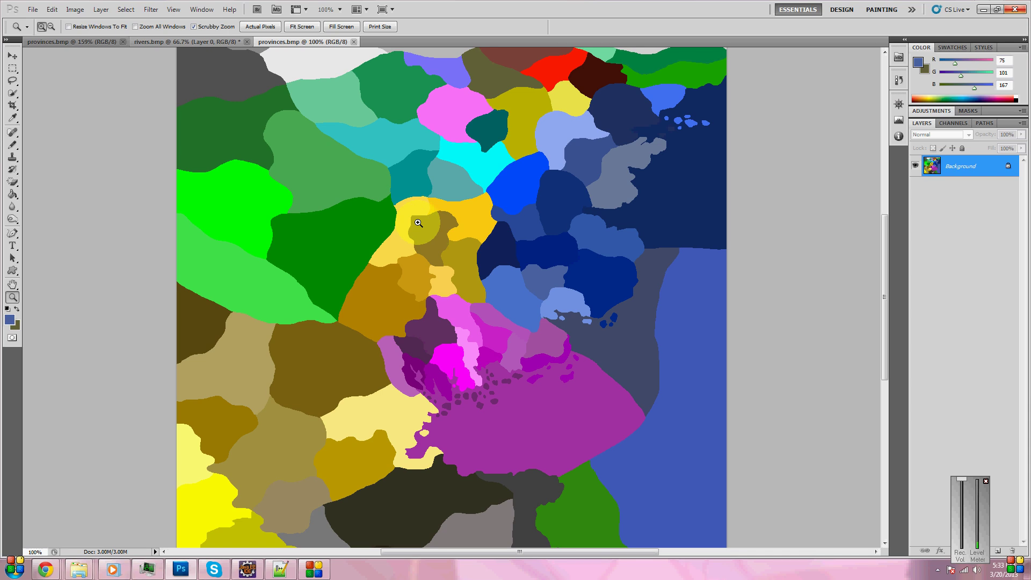
pyautogui.scroll(2, 317, 214)
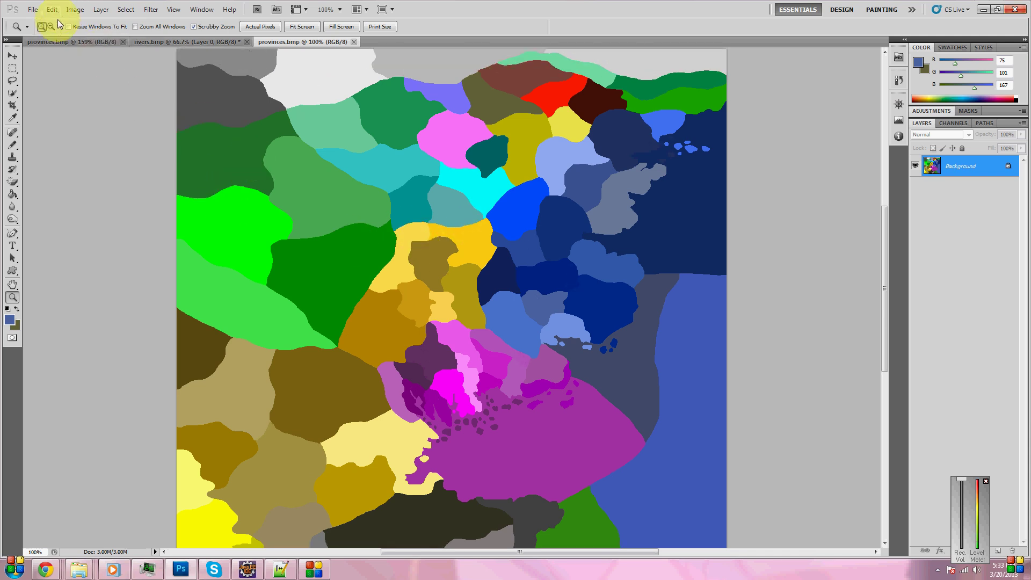
pyautogui.click(999, 551)
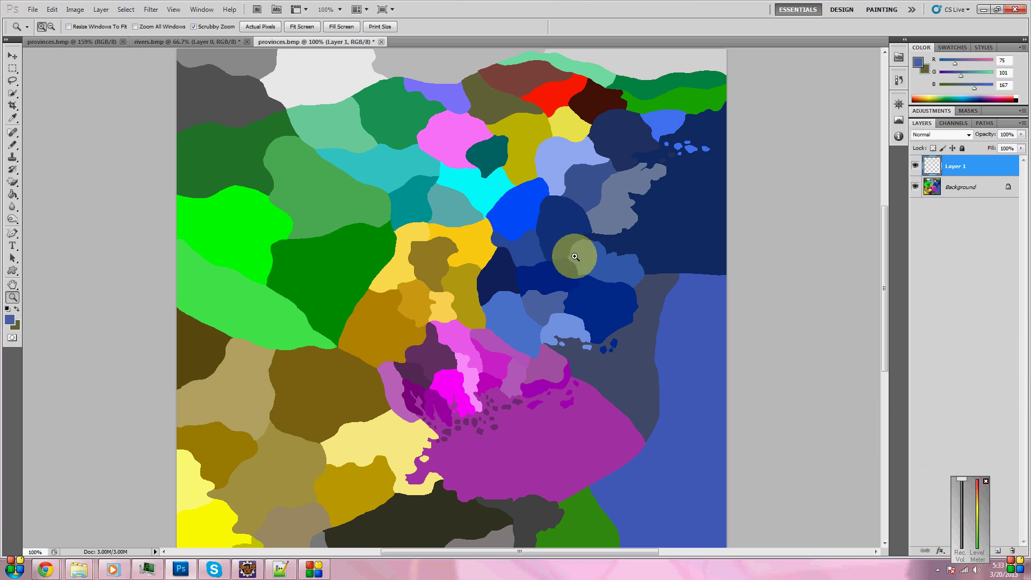
# - Pick the Paint Bucket and set the foreground colour to white ffffff
pyautogui.click(12, 194)
pyautogui.click(11, 321)
pyautogui.moveTo(75, 294); pyautogui.dragTo(97, 248)
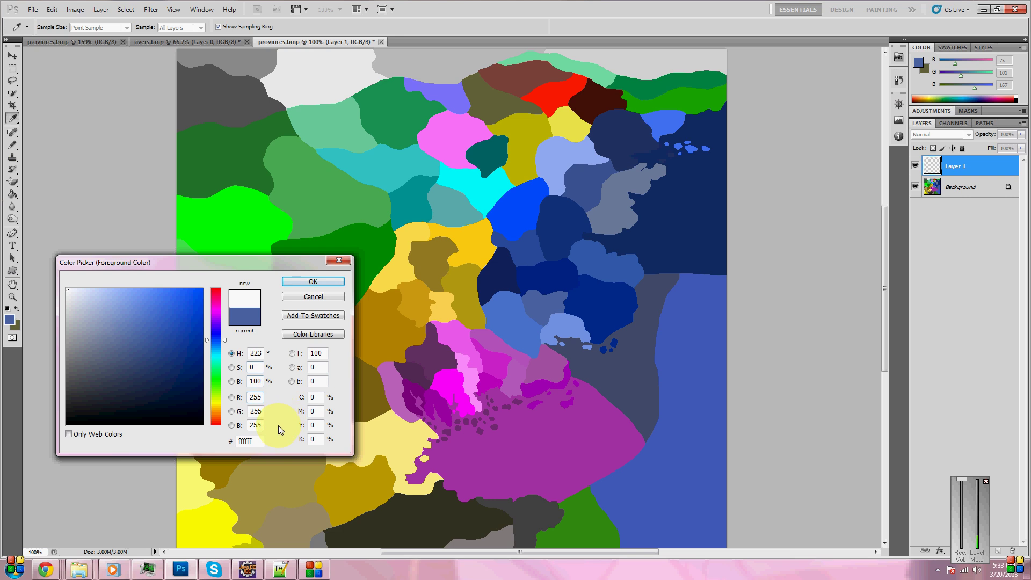
pyautogui.moveTo(254, 443); pyautogui.dragTo(224, 440)
pyautogui.click(246, 447)
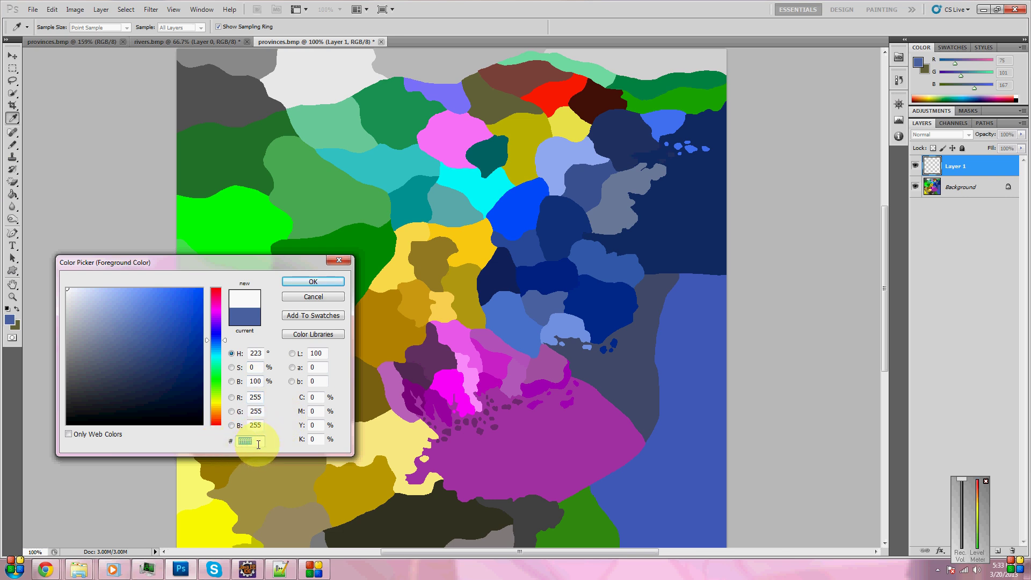
pyautogui.click(313, 282)
# - Fill Layer 1 with white and bring up the Background layer's context menu
pyautogui.press('g')
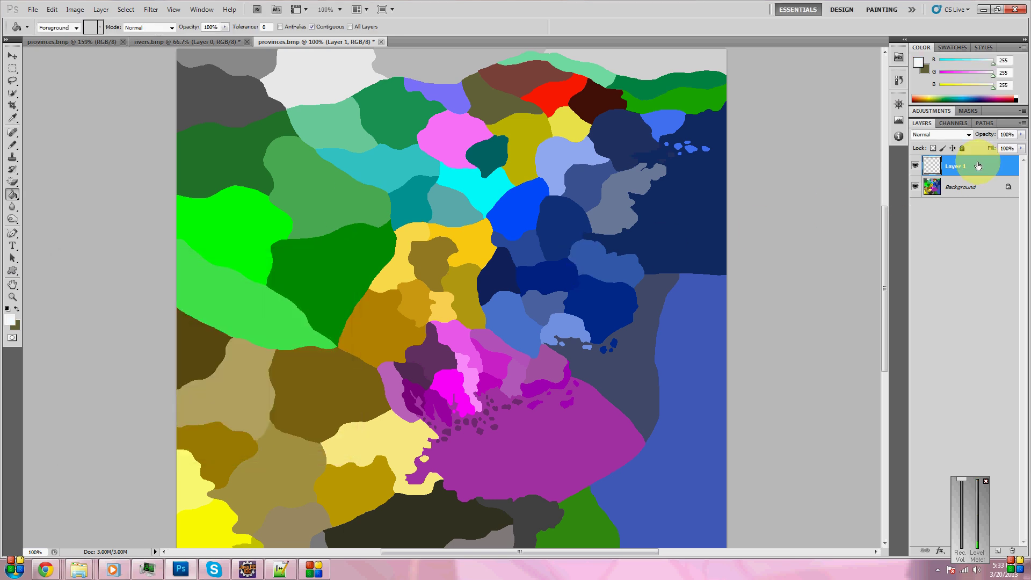
pyautogui.click(266, 315)
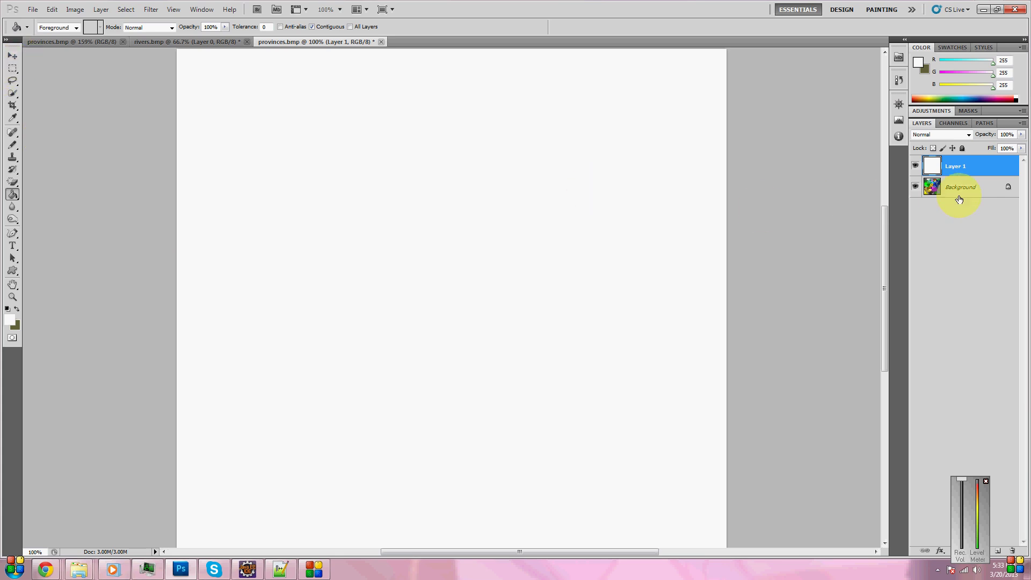
pyautogui.click(959, 195)
pyautogui.rightClick(983, 186)
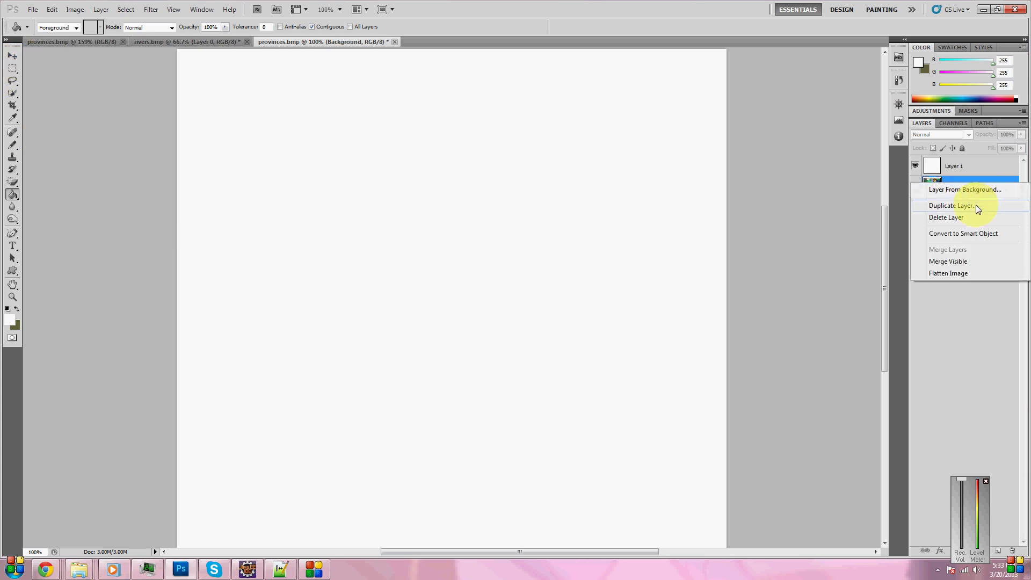
# - Delete the Background layer and bucket-fill Layer 1 with blue 0034b9
pyautogui.click(956, 218)
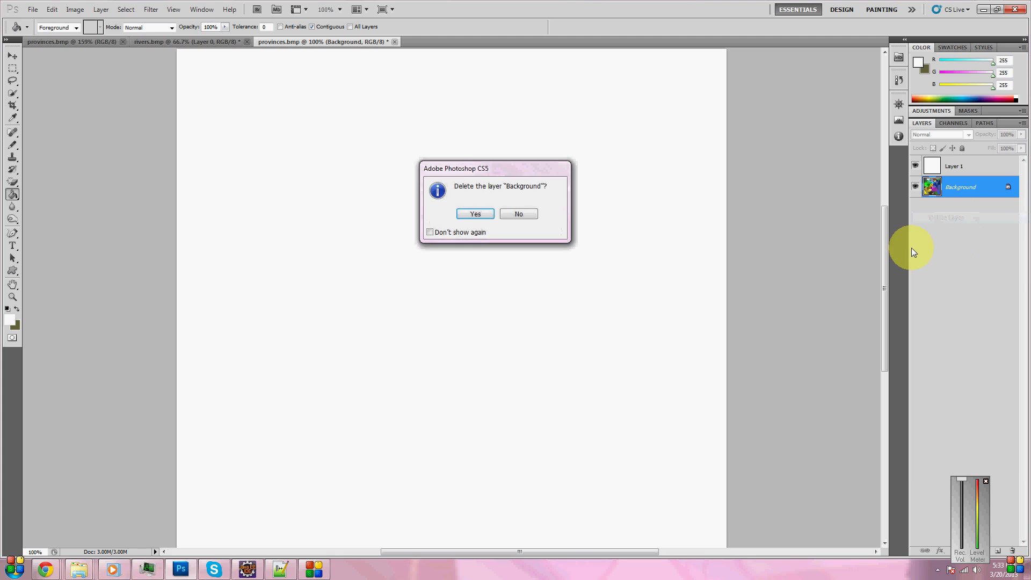
pyautogui.click(477, 212)
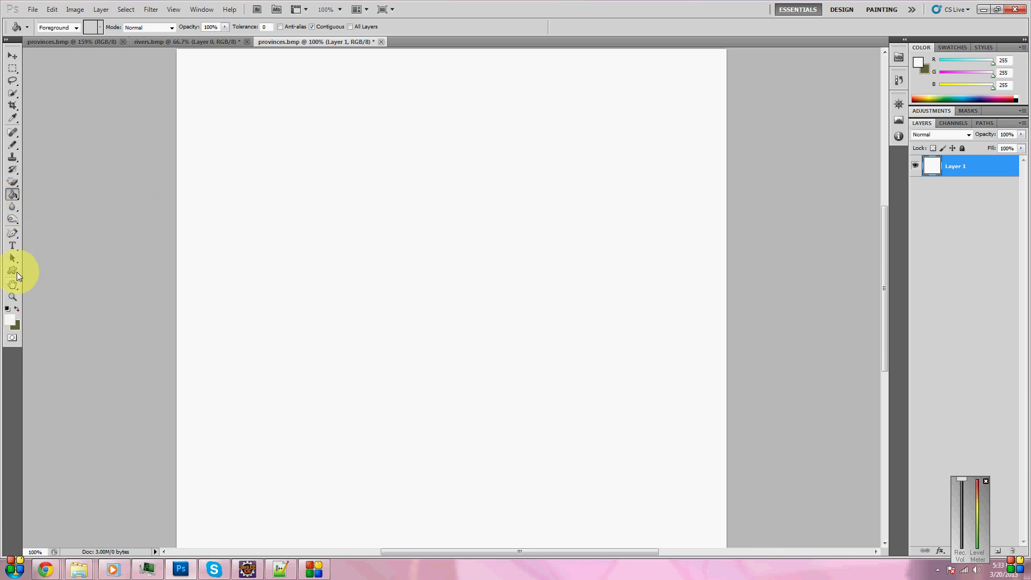
pyautogui.click(11, 319)
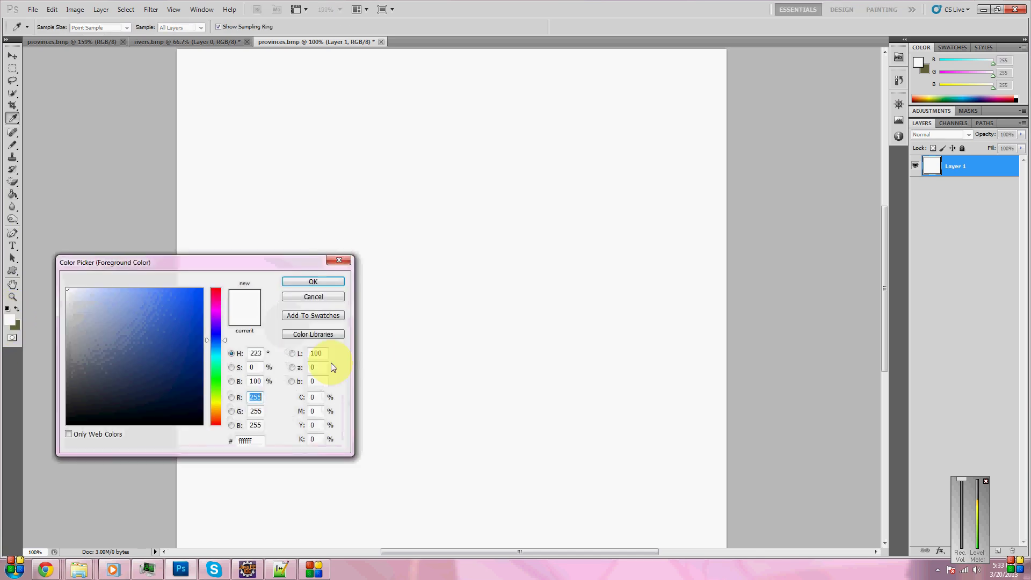
pyautogui.moveTo(158, 363); pyautogui.dragTo(202, 313)
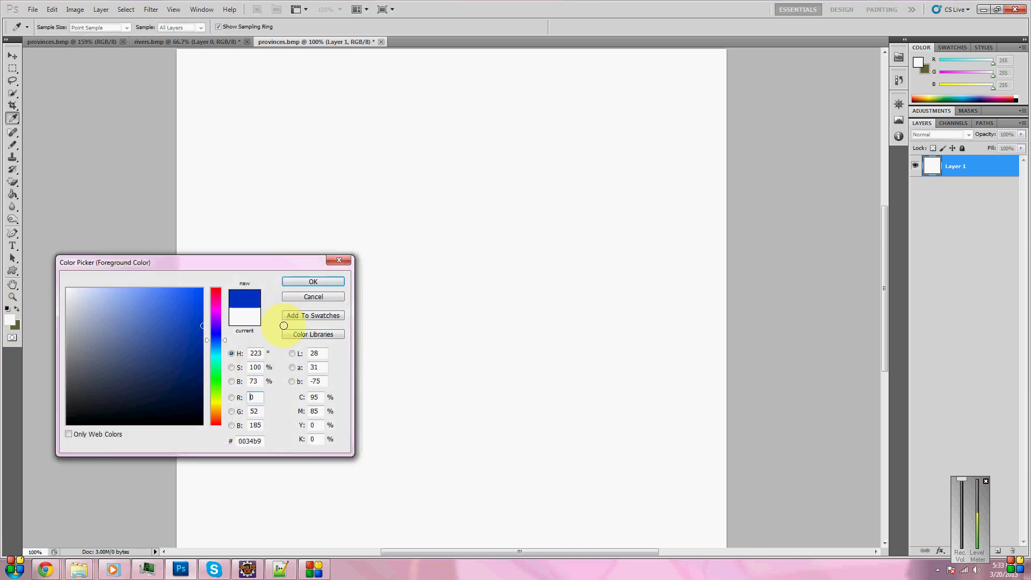
pyautogui.click(328, 283)
pyautogui.click(389, 257)
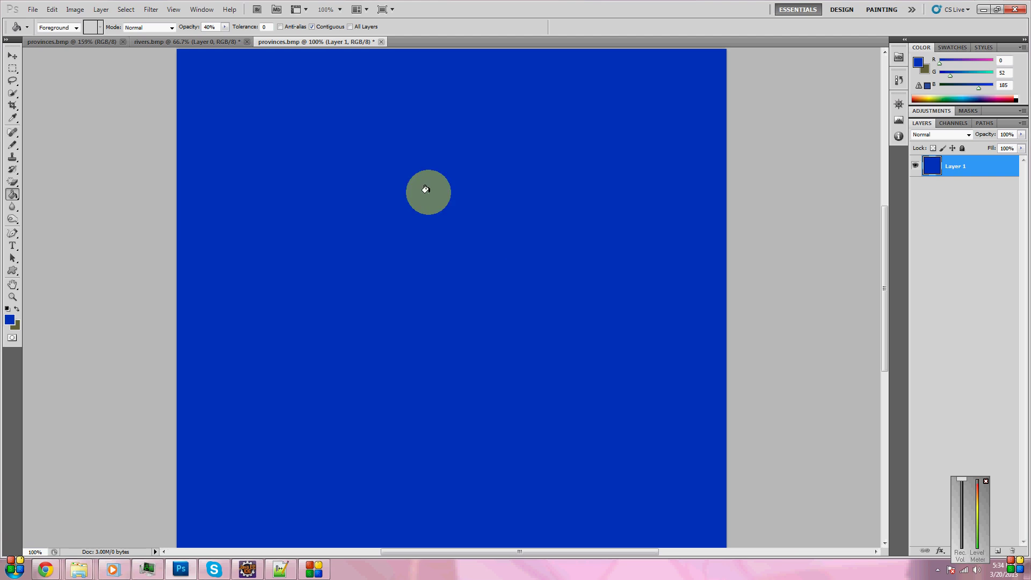
pyautogui.click(71, 41)
# - Start Save As and browse from Documents into Paradox Interactive > Crusader Kings II
pyautogui.click(34, 11)
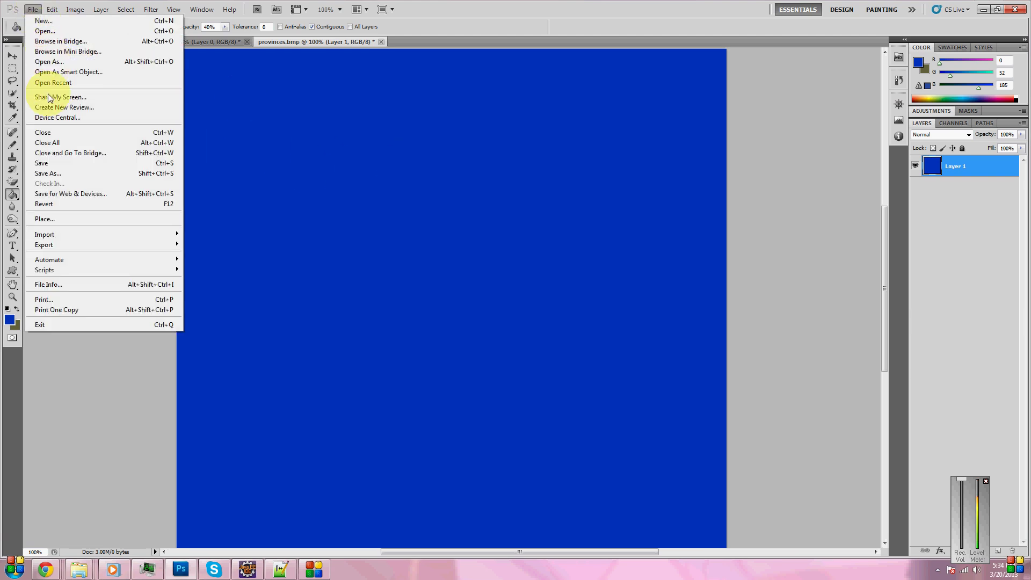
pyautogui.click(65, 163)
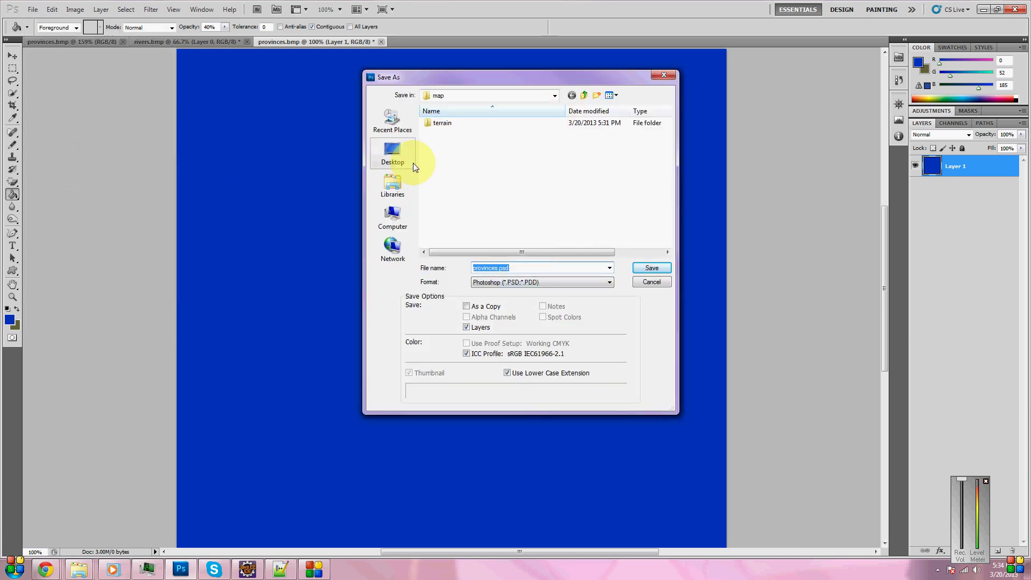
pyautogui.click(399, 196)
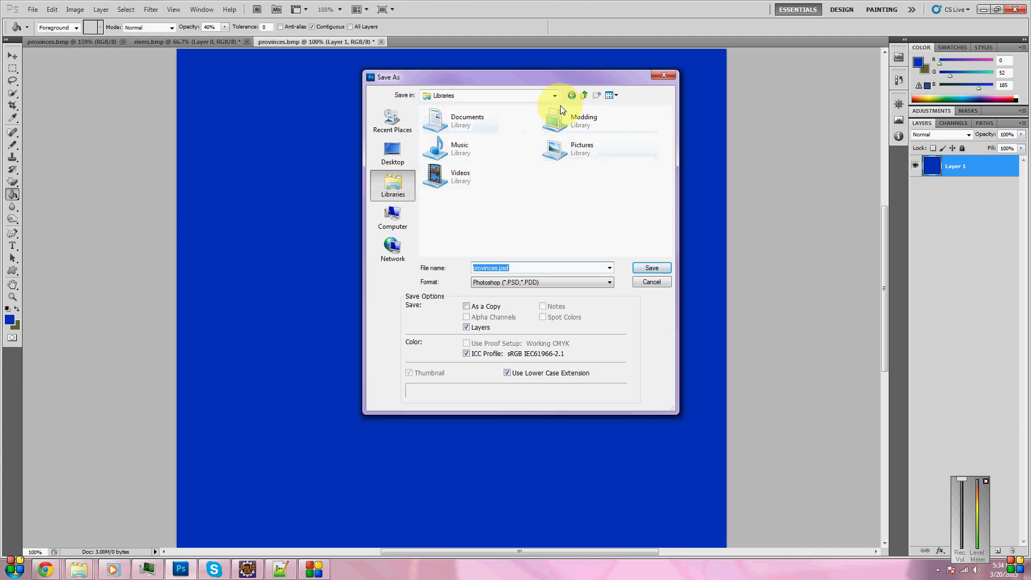
pyautogui.click(471, 128)
pyautogui.doubleClick(472, 126)
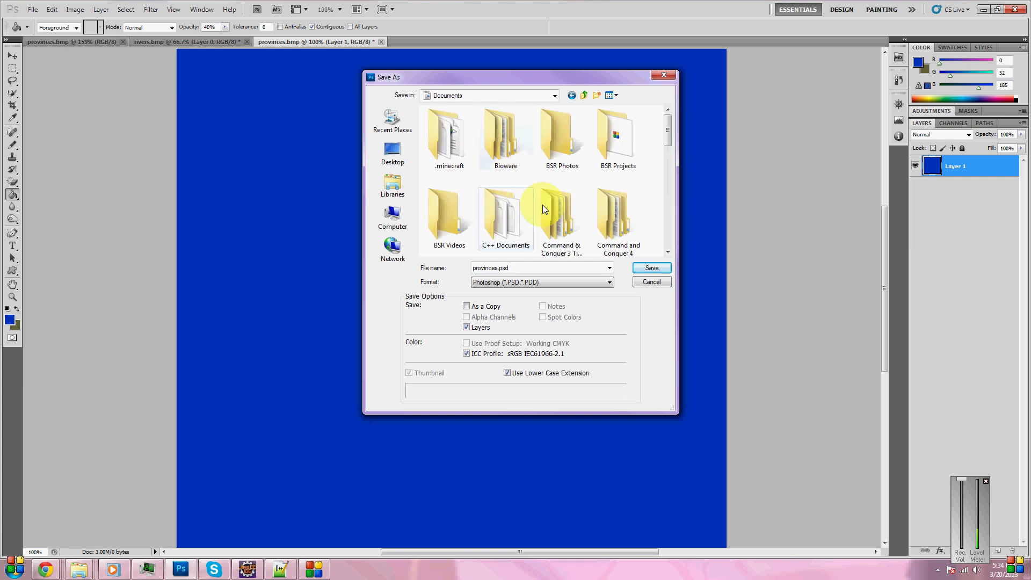
pyautogui.scroll(-1, 566, 215)
pyautogui.click(566, 215)
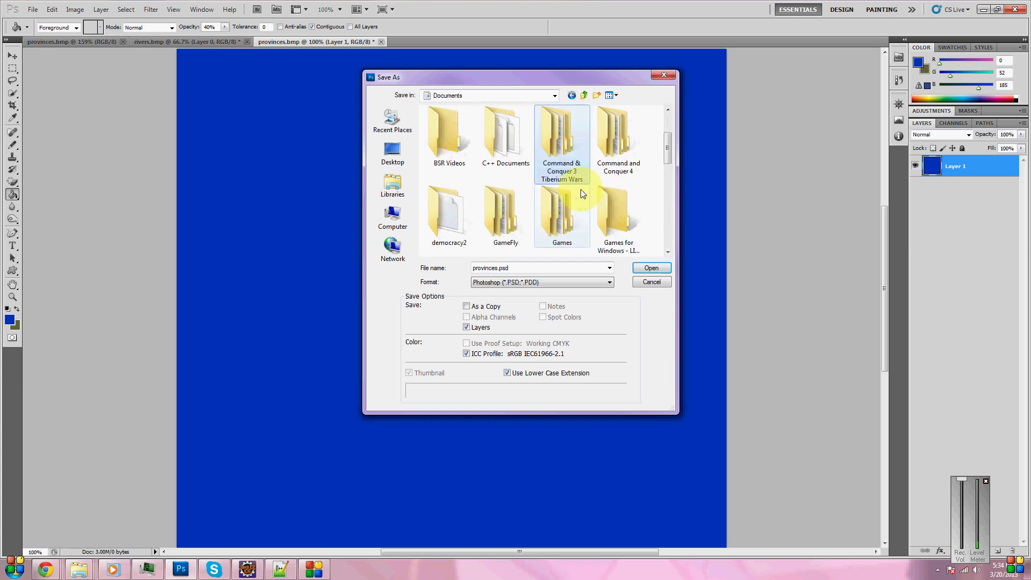
pyautogui.scroll(-1, 581, 201)
pyautogui.scroll(-2, 607, 215)
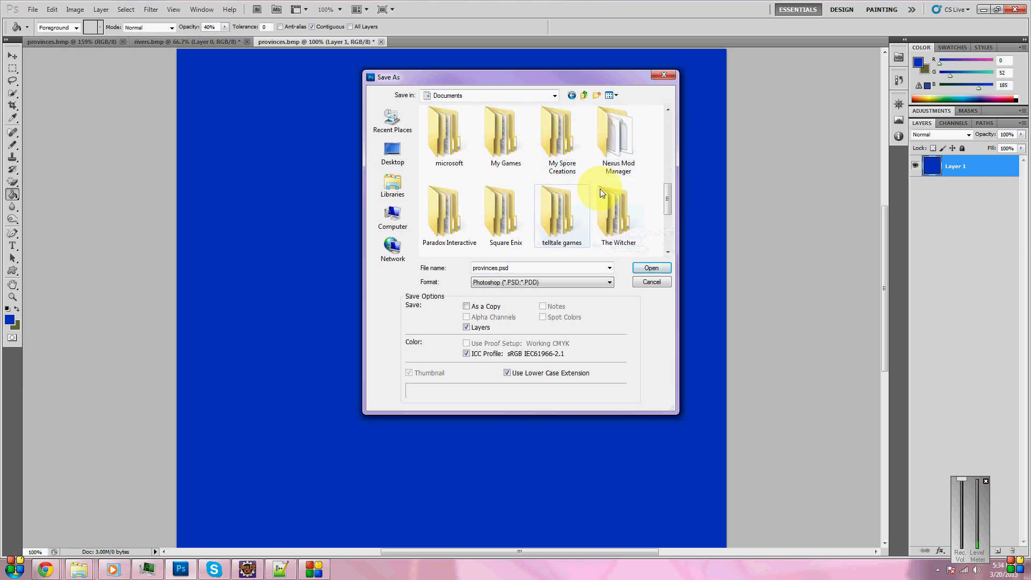
pyautogui.doubleClick(458, 214)
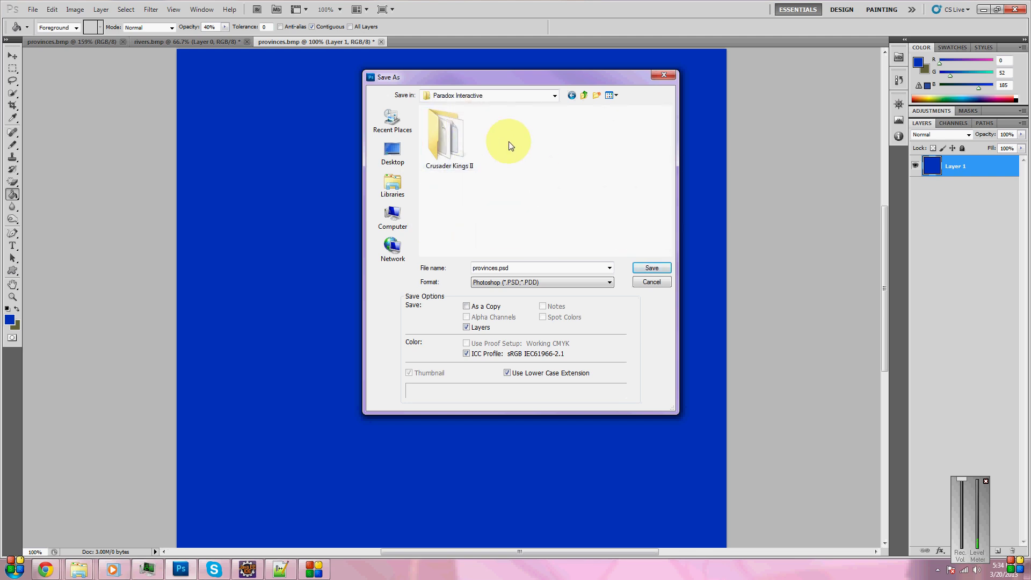
pyautogui.doubleClick(454, 134)
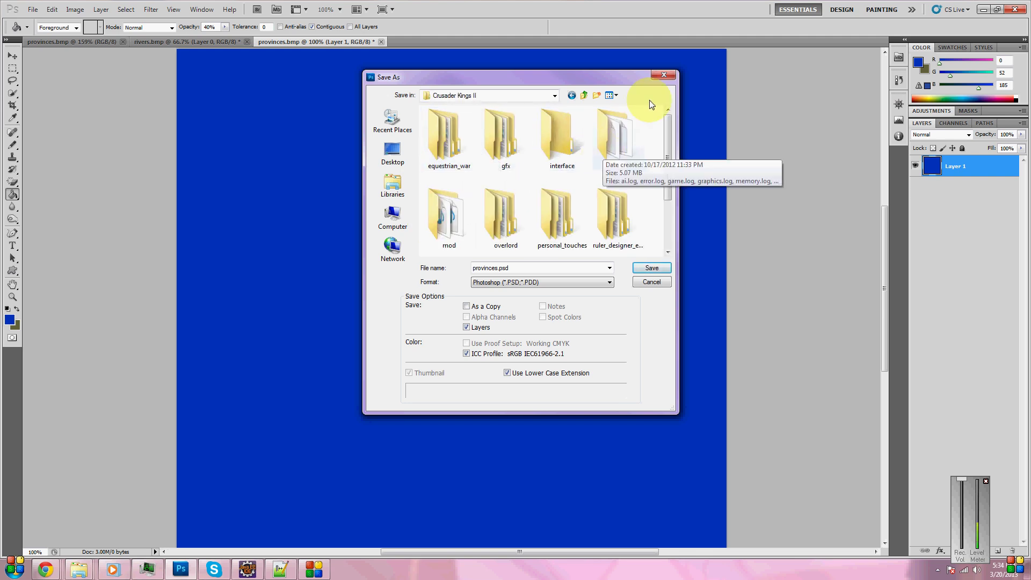
# - Save as BMP to mod/map_tutorial/map, replacing the existing provinces.bmp
pyautogui.doubleClick(514, 269)
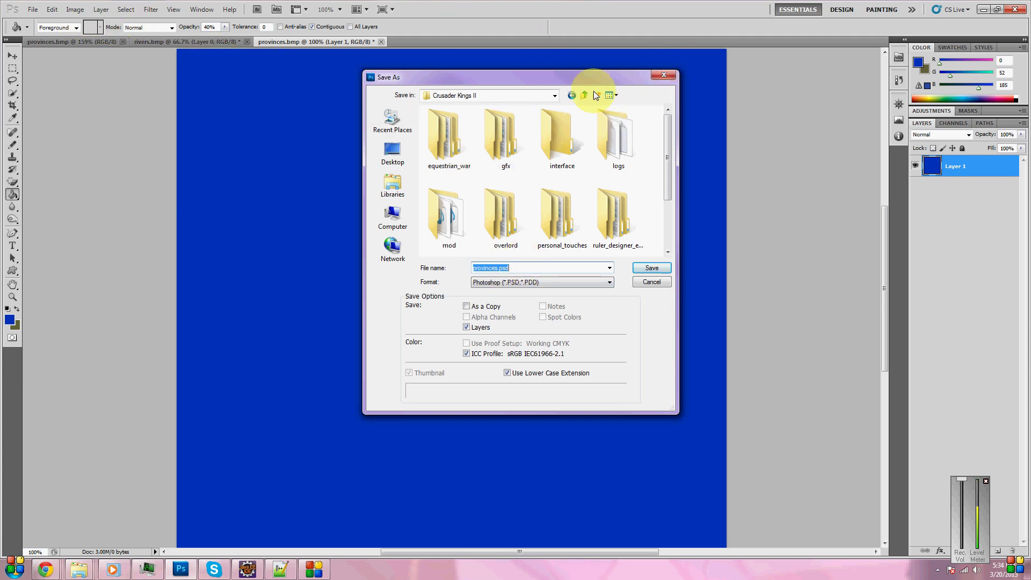
pyautogui.click(542, 283)
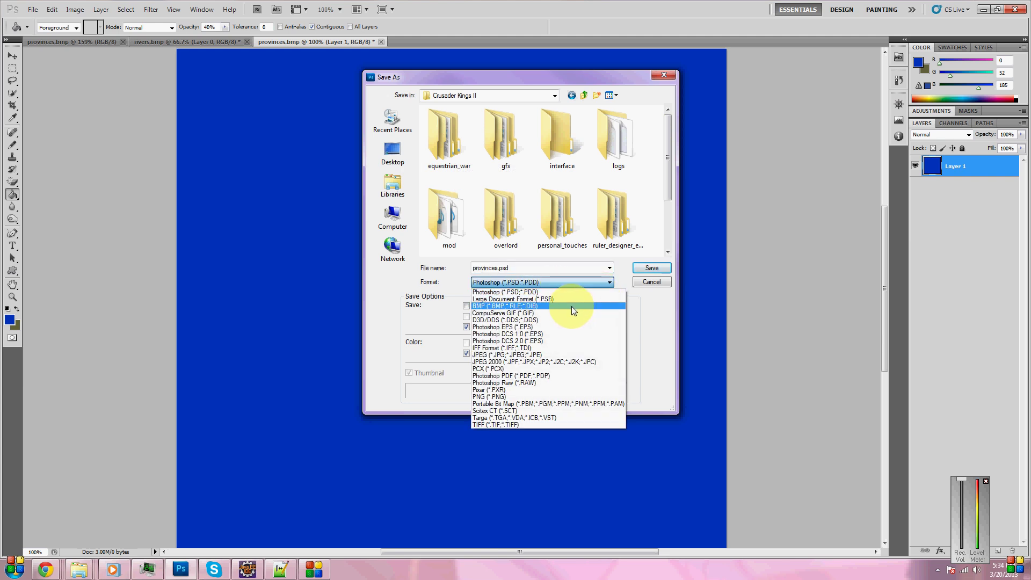
pyautogui.click(572, 306)
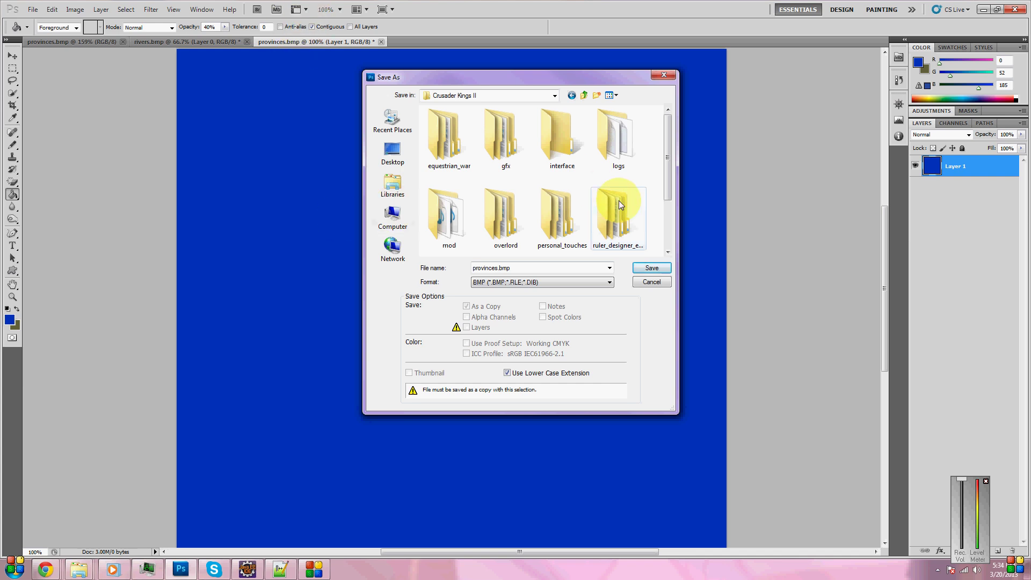
pyautogui.doubleClick(469, 215)
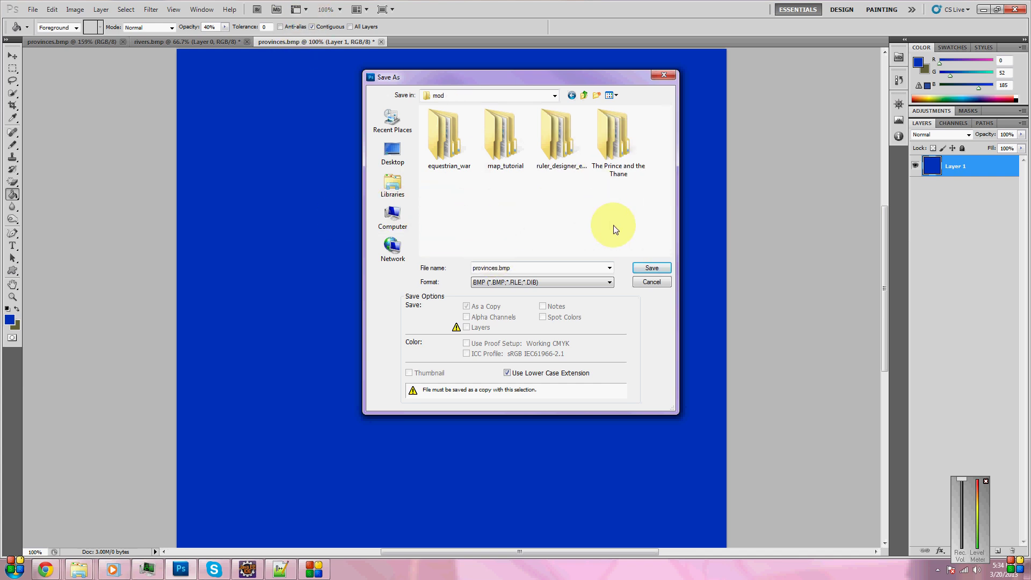
pyautogui.click(497, 144)
pyautogui.doubleClick(497, 142)
pyautogui.doubleClick(463, 139)
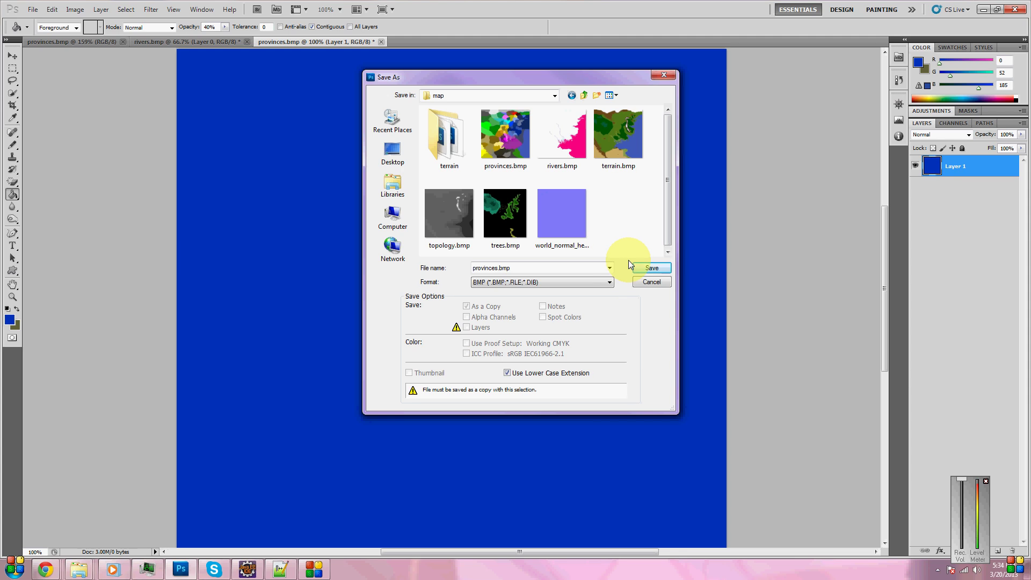
pyautogui.click(653, 268)
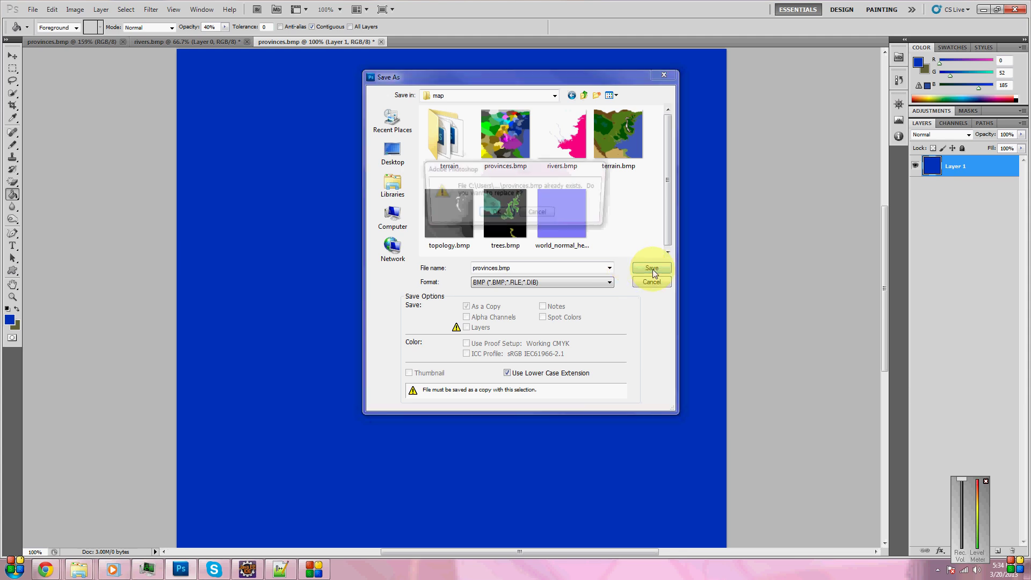
pyautogui.click(494, 215)
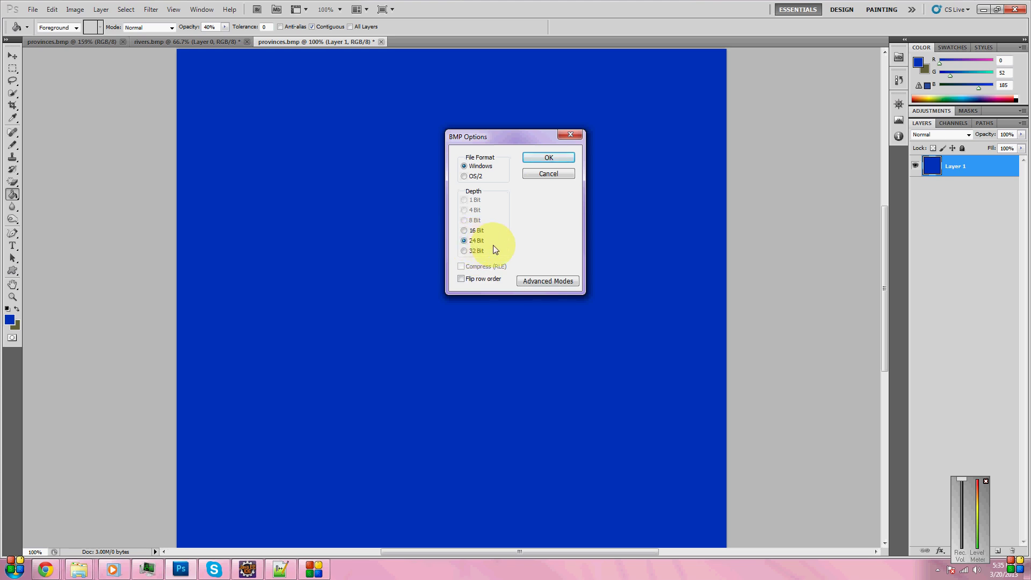
# - Accept the Windows 24 Bit BMP options, then close provinces.bmp without saving again
pyautogui.click(560, 157)
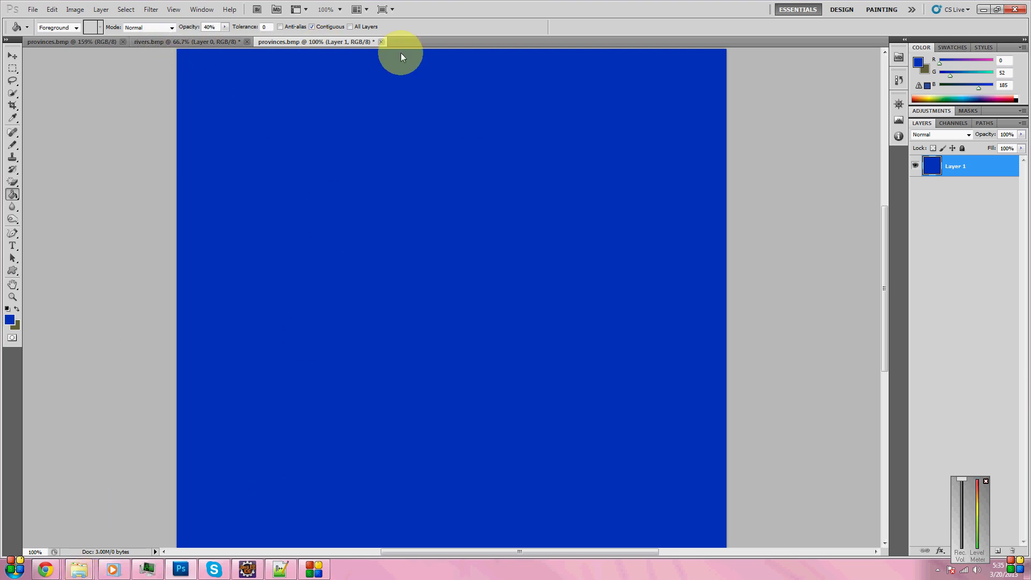
pyautogui.click(381, 42)
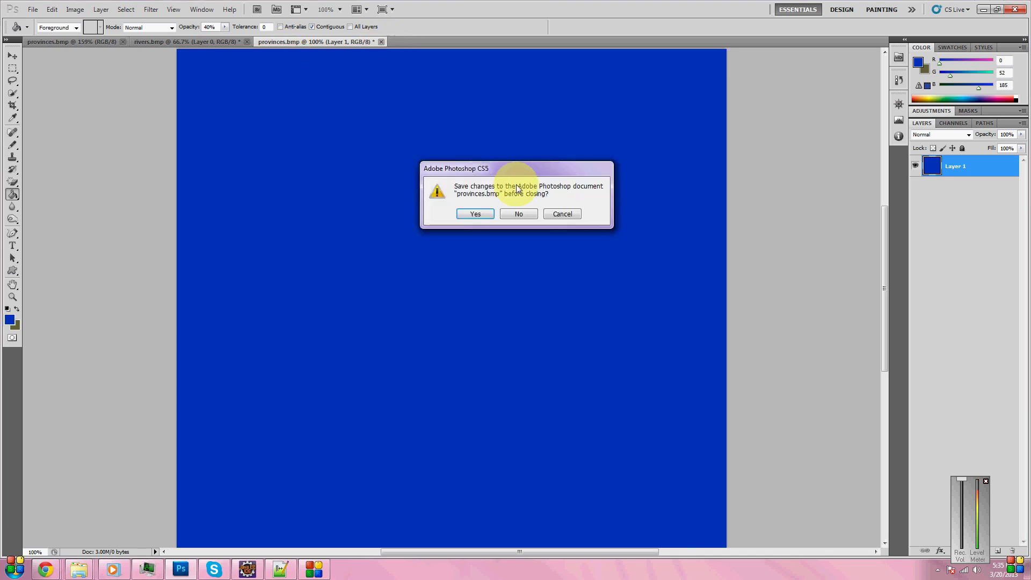
pyautogui.click(527, 214)
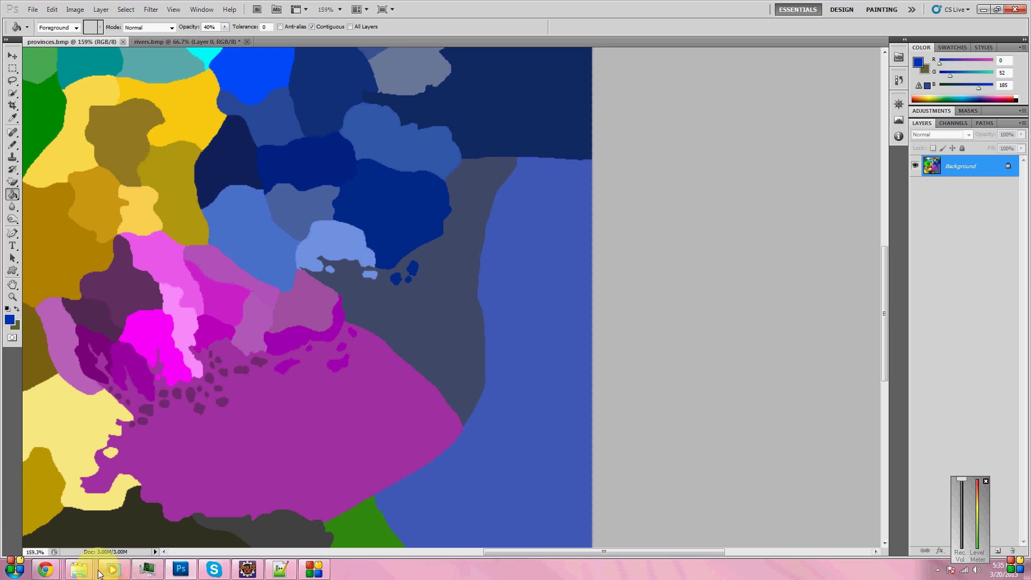
# - Open topology.bmp from the mod's map folder in Photoshop, shown at 66.7% on layer Index
pyautogui.moveTo(78, 569)
pyautogui.click(198, 518)
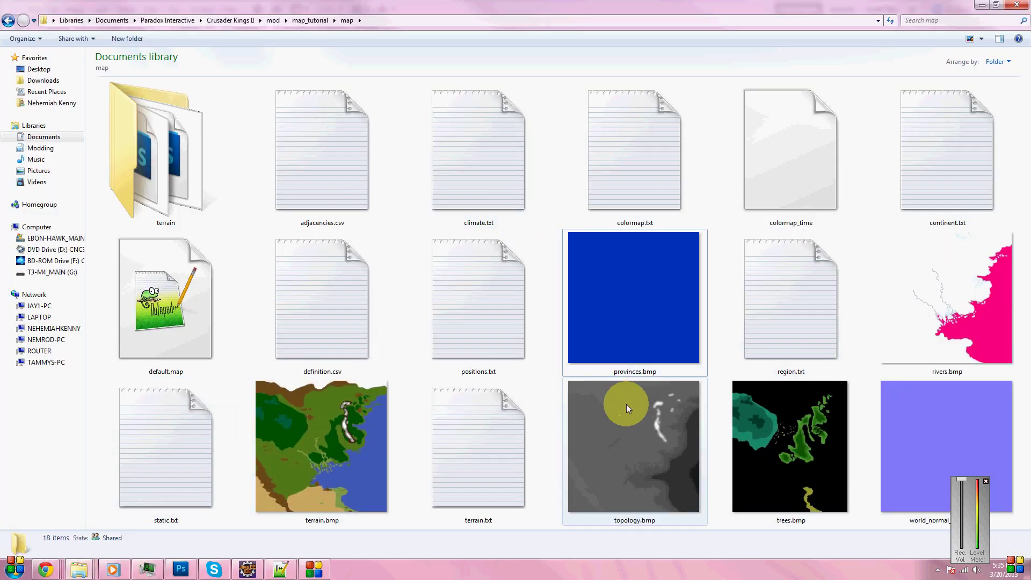
pyautogui.doubleClick(591, 440)
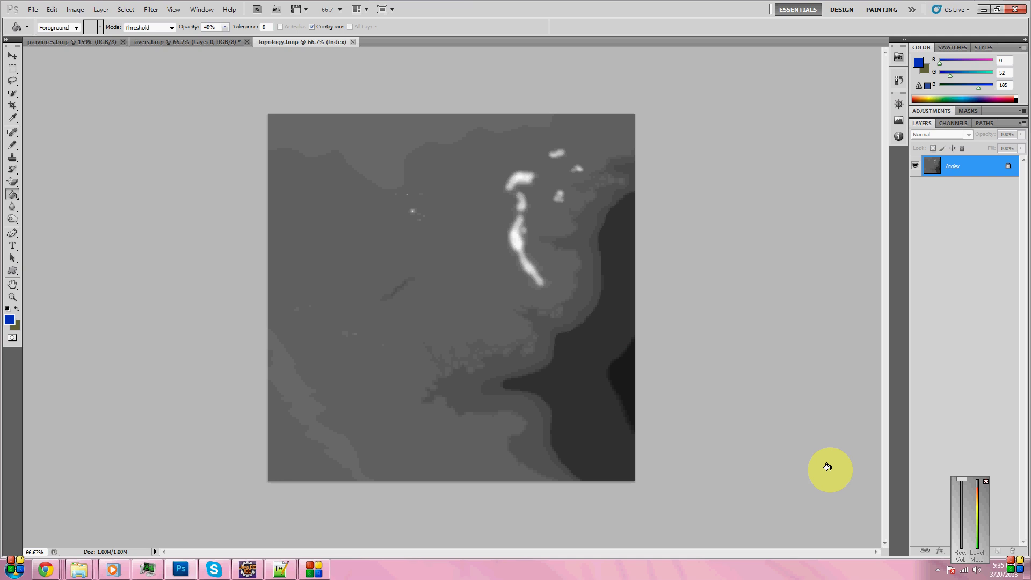
pyautogui.click(998, 551)
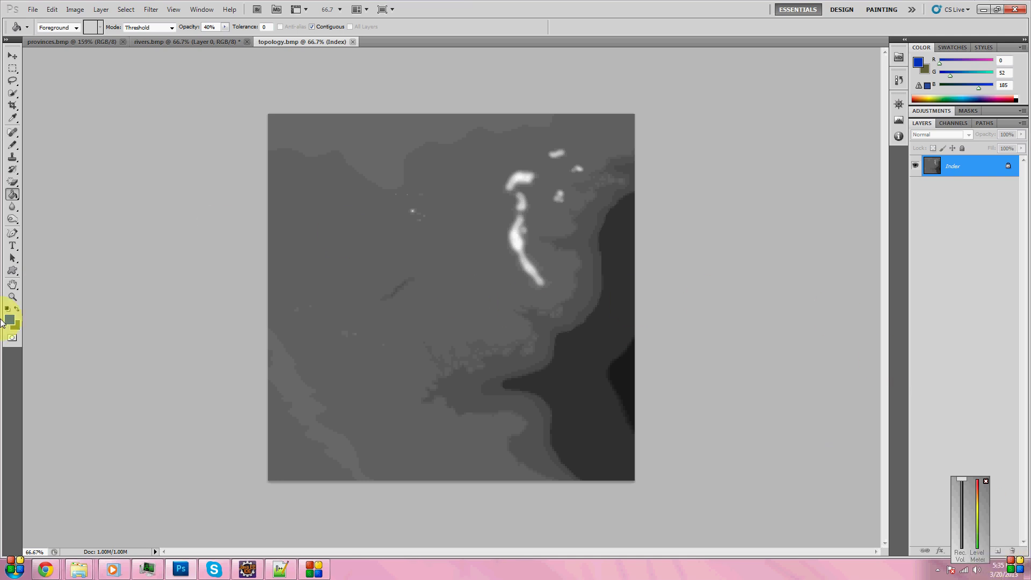
pyautogui.click(382, 258)
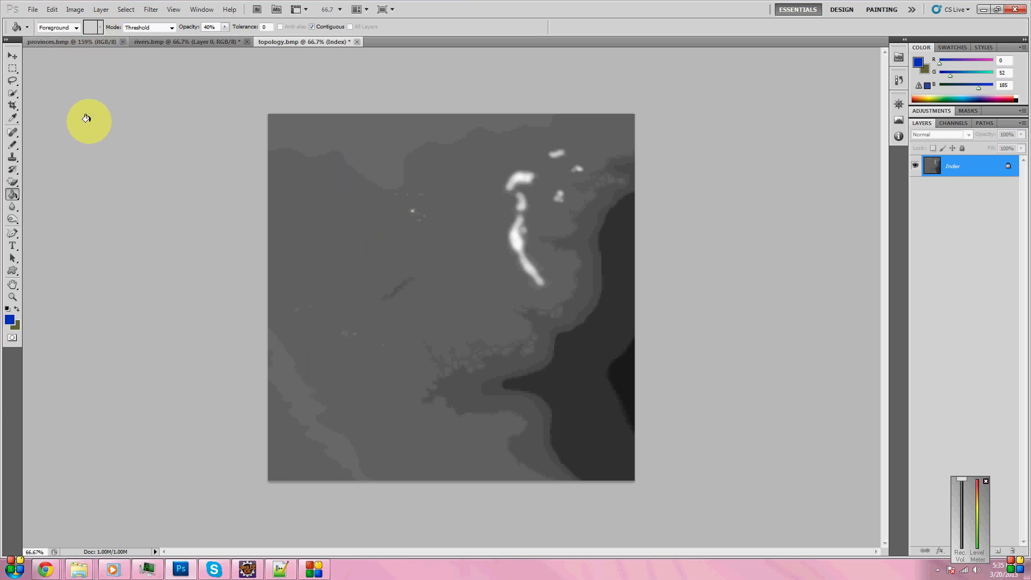
# - Inspect topology.bmp's Grayscale colour table without changes, then bring up Image > Mode again
pyautogui.click(79, 14)
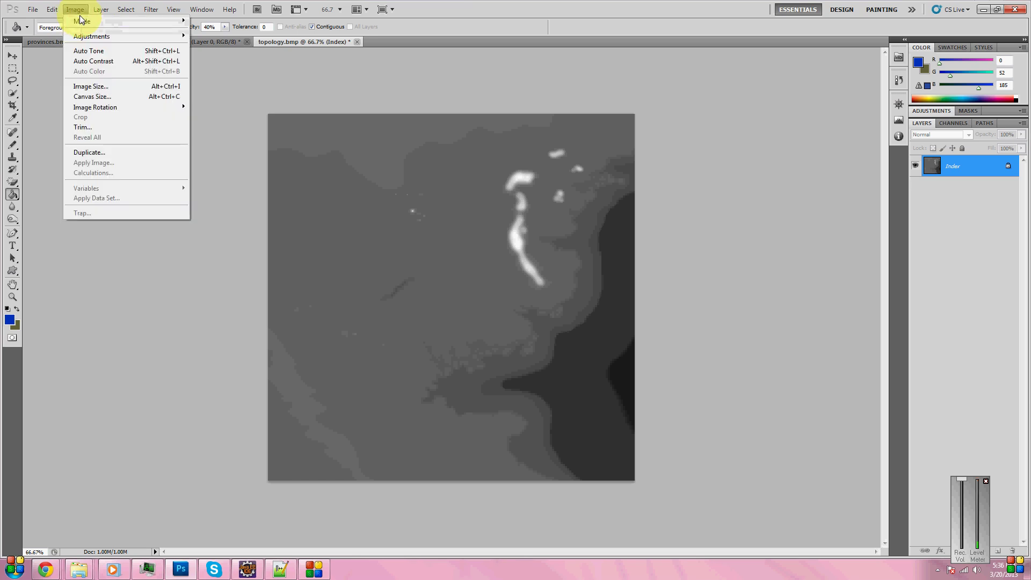
pyautogui.moveTo(82, 21)
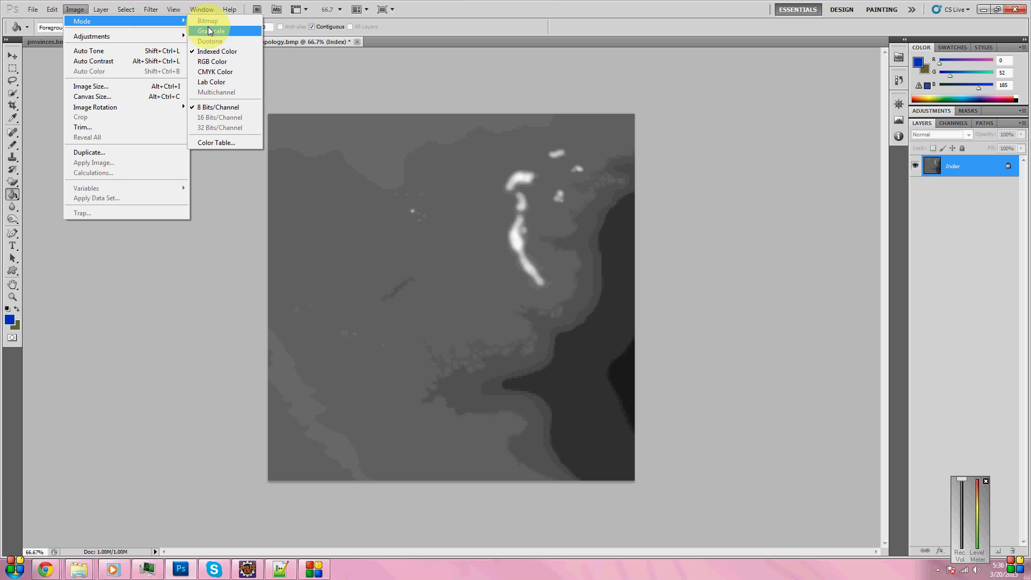
pyautogui.click(218, 142)
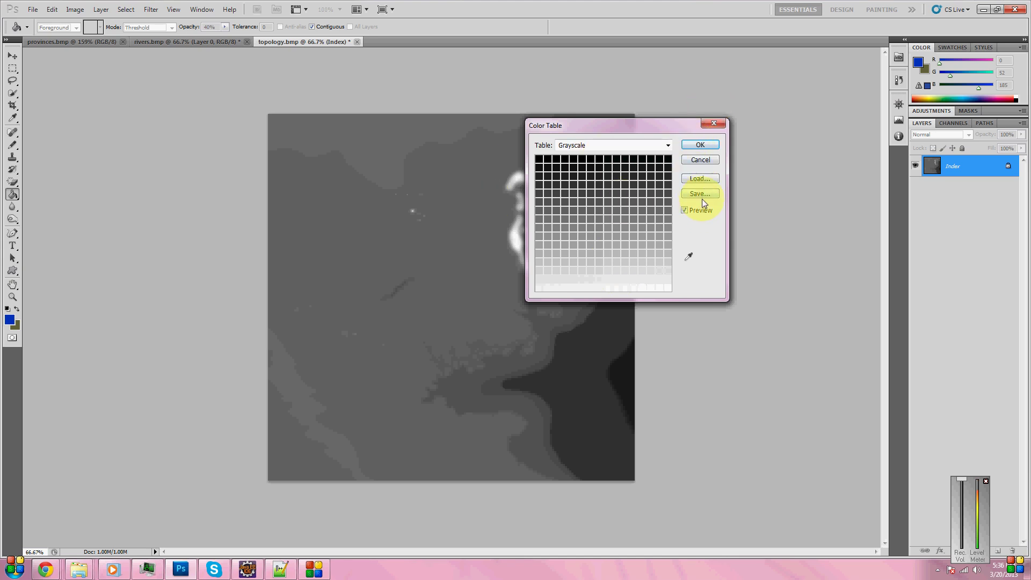
pyautogui.click(704, 160)
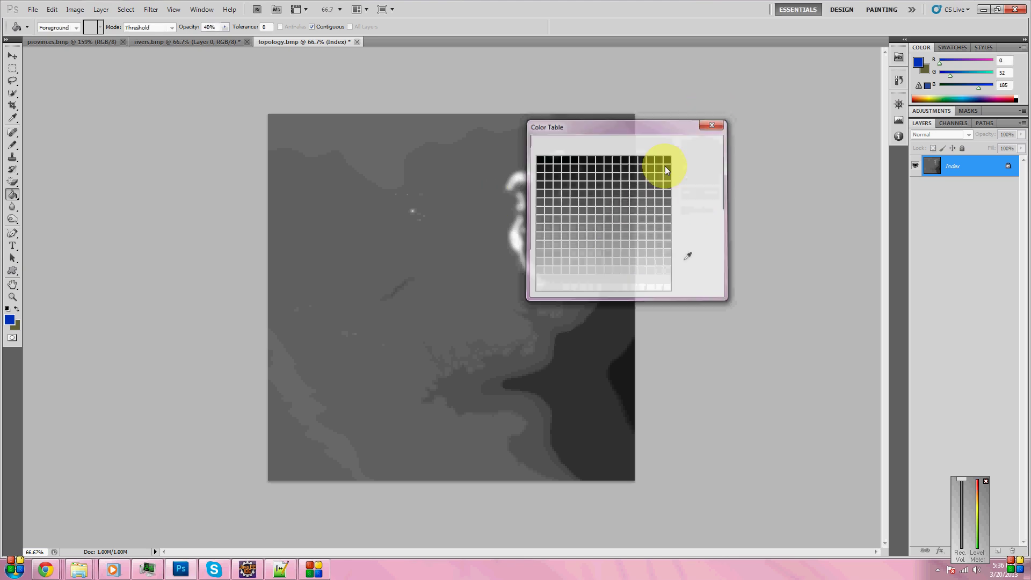
pyautogui.click(76, 11)
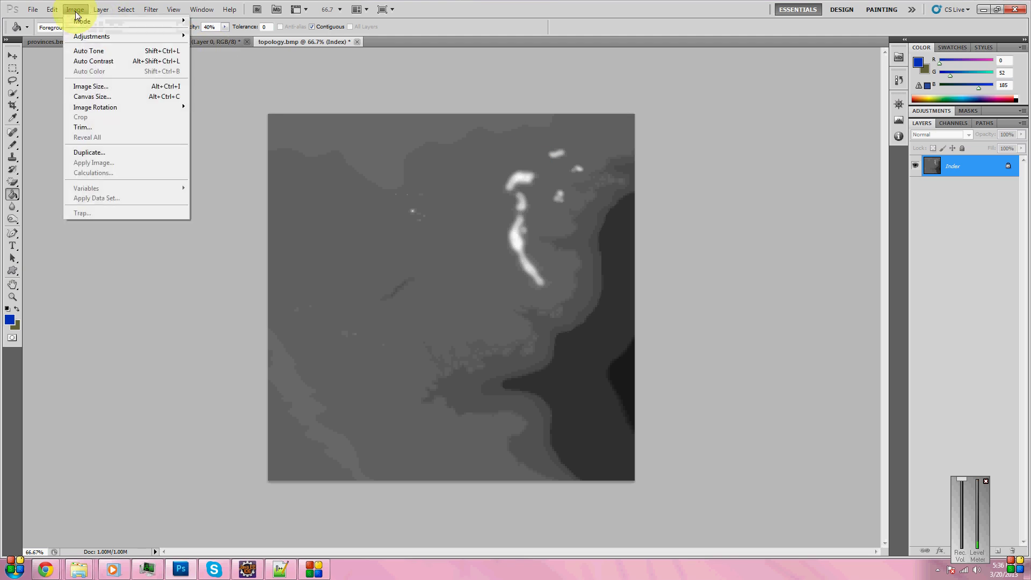
pyautogui.moveTo(146, 21)
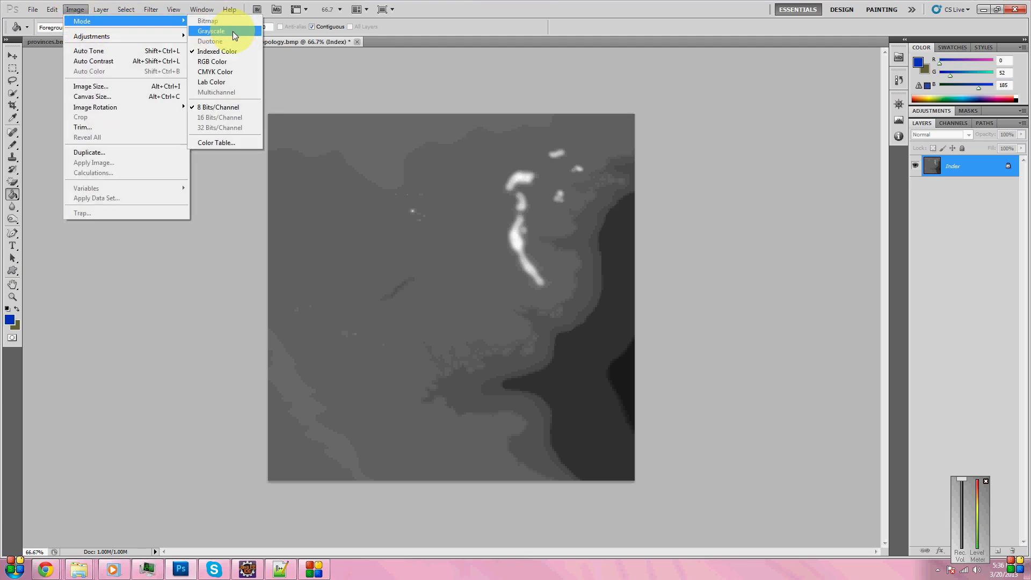
# - Convert topology.bmp to RGB, sample the land grey 97,97,97, and add a new layer
pyautogui.click(208, 63)
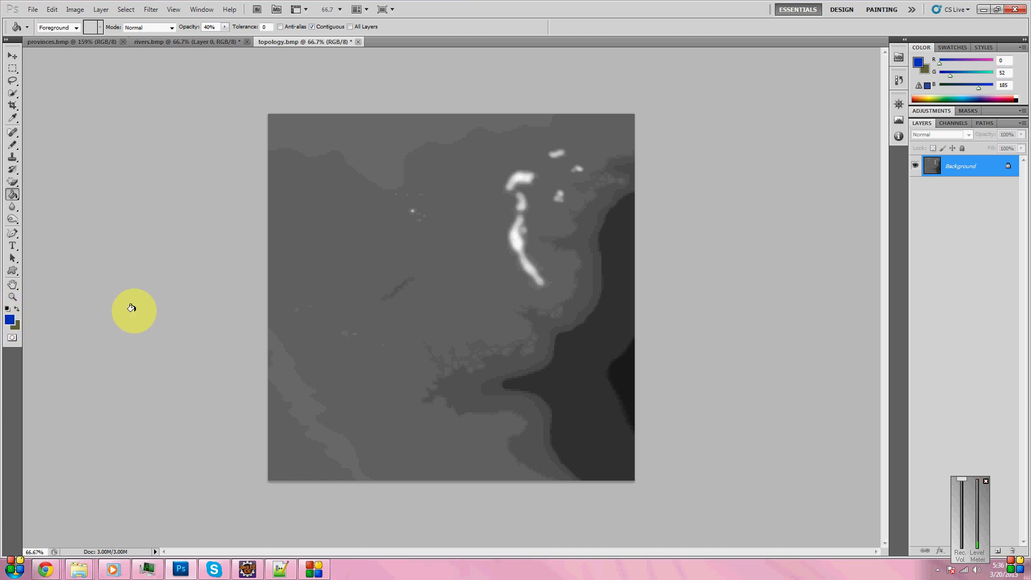
pyautogui.click(12, 118)
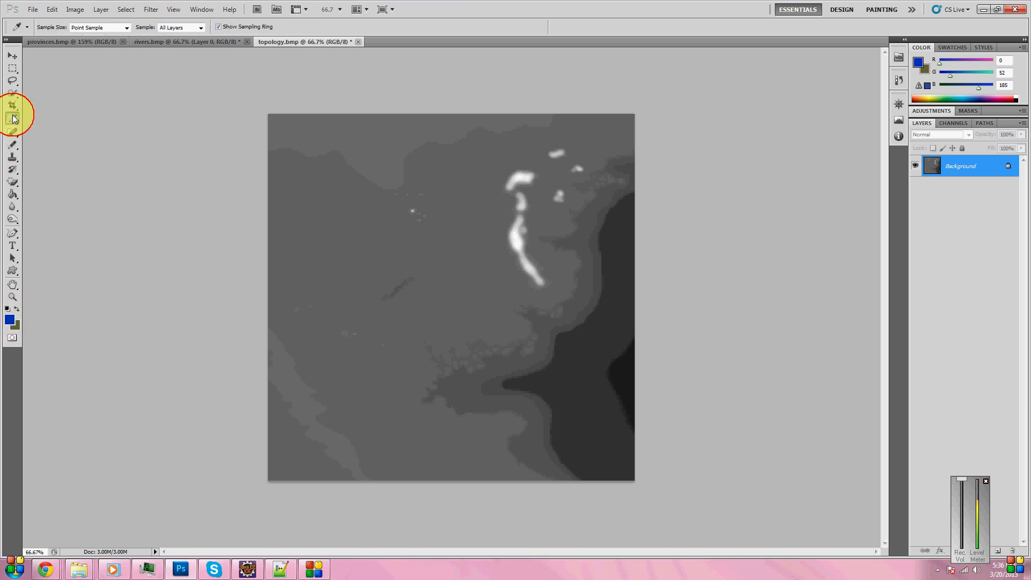
pyautogui.click(357, 249)
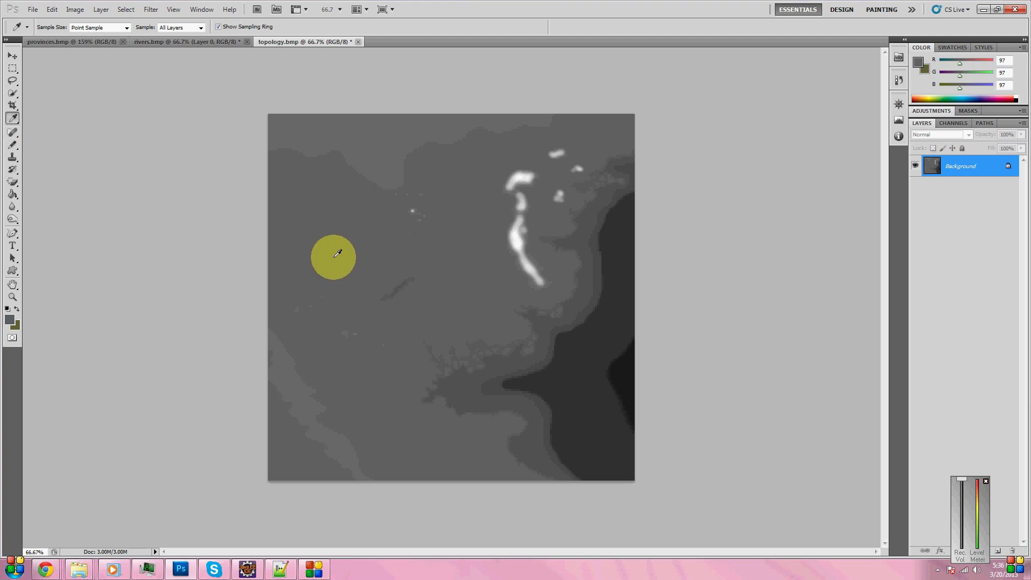
pyautogui.click(998, 551)
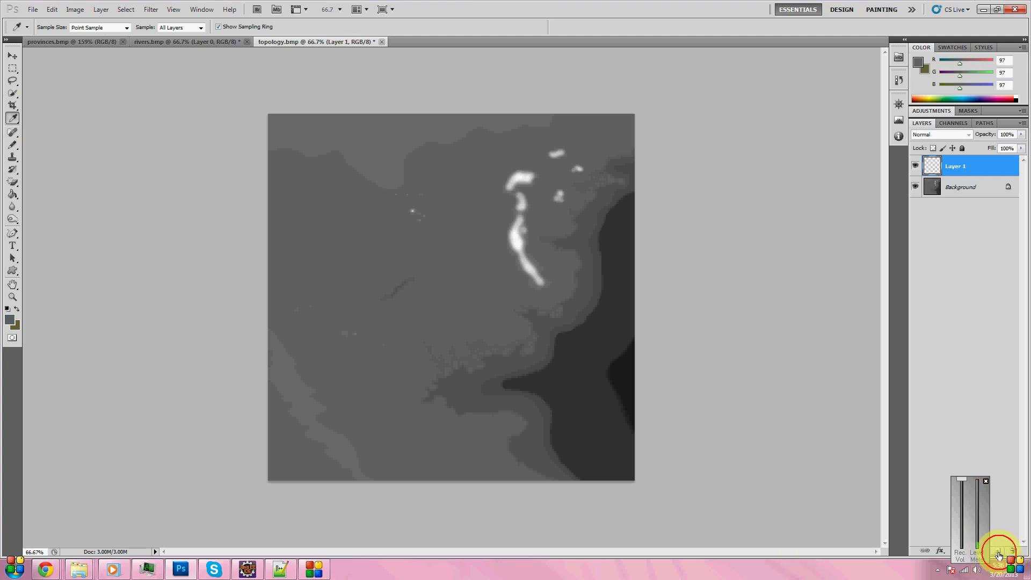
# - Fill Layer 1 with the solid grey at 100% Paint Bucket opacity
pyautogui.click(12, 194)
pyautogui.click(432, 220)
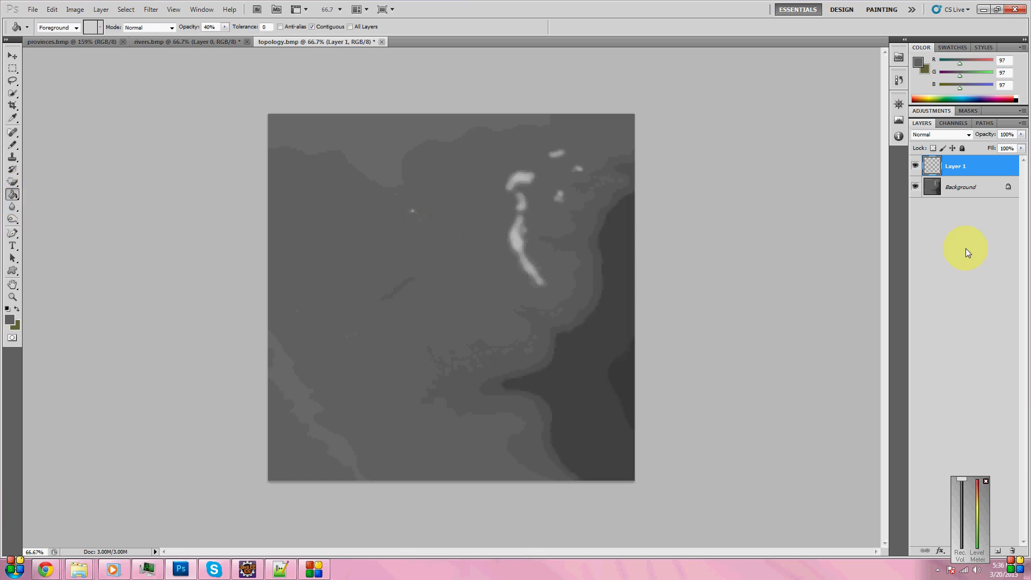
pyautogui.click(226, 27)
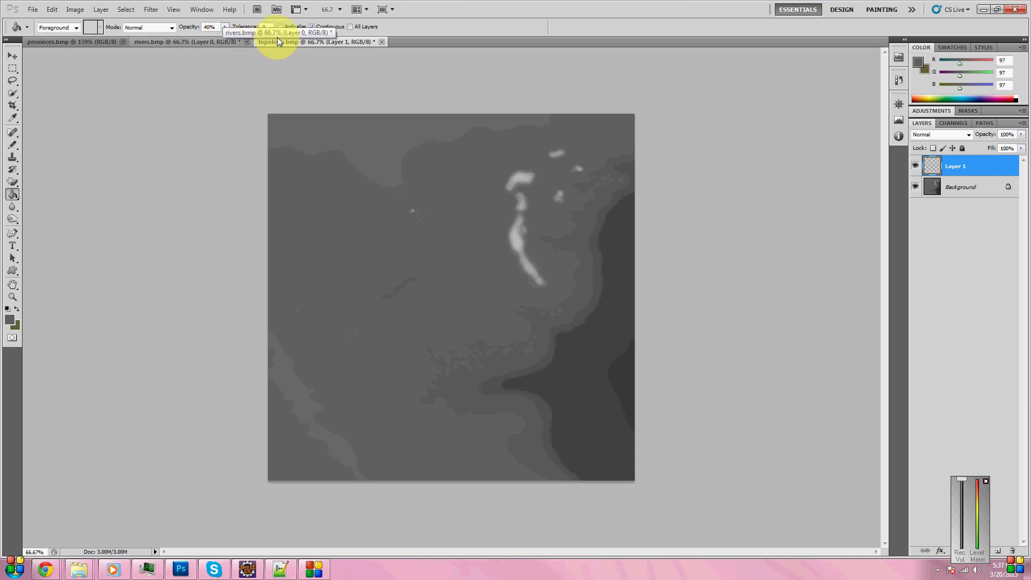
pyautogui.click(203, 28)
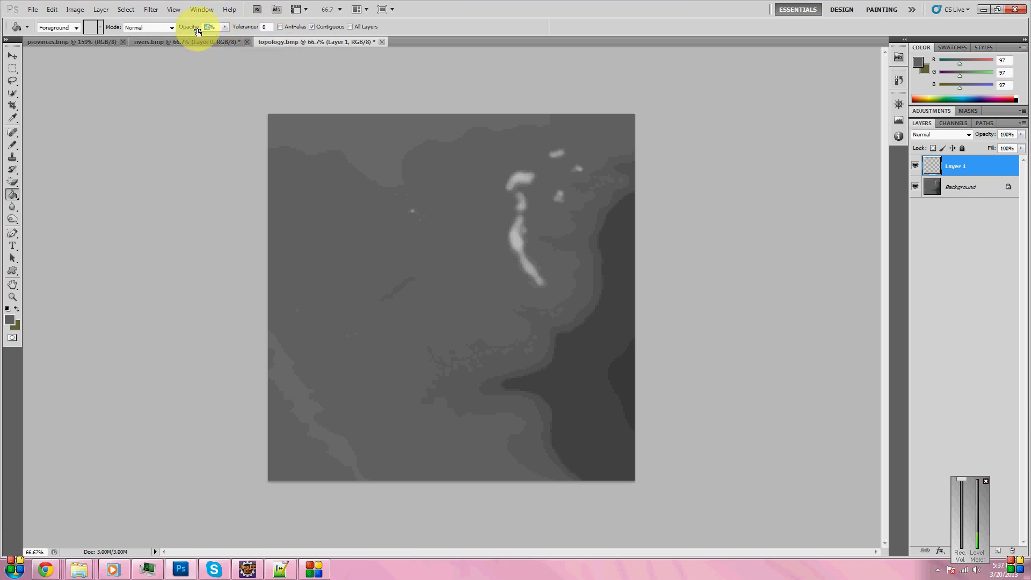
pyautogui.click(343, 194)
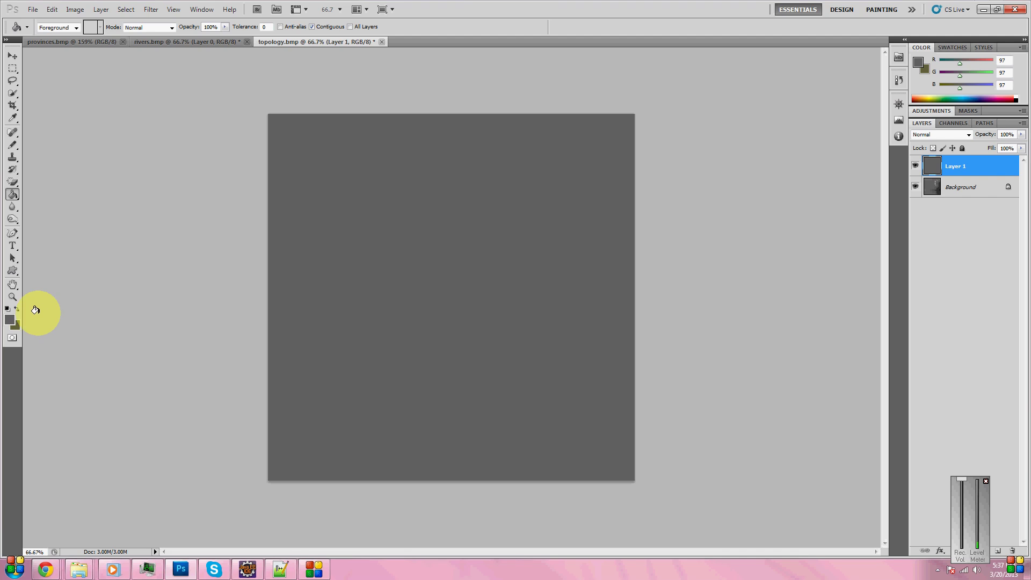
# - Open the foreground Color Picker showing grey 616161 (RGB 97, 97, 97)
pyautogui.click(9, 319)
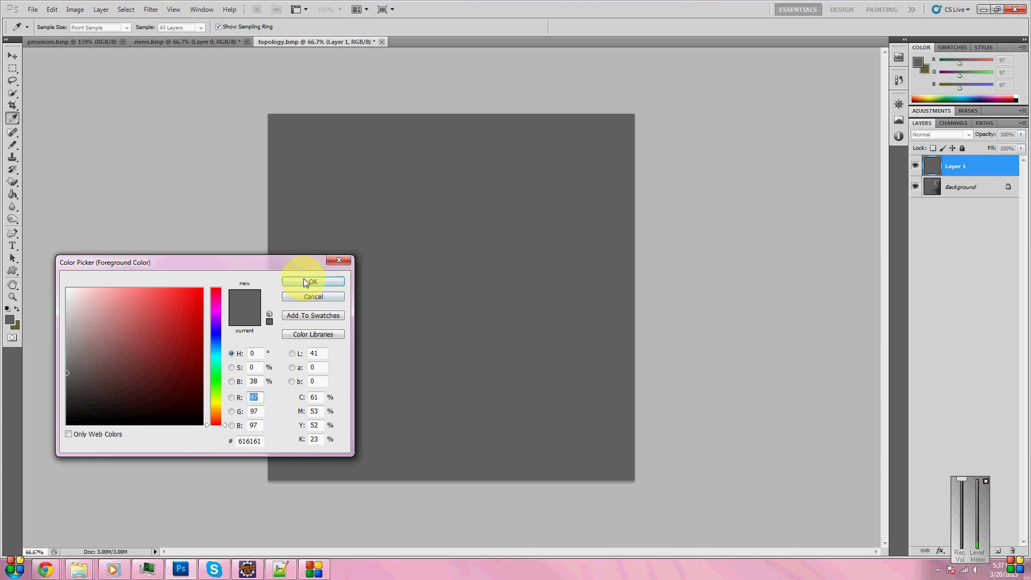
# - Accept the grey foreground colour and delete the Background layer, leaving only Layer 1
pyautogui.click(304, 282)
pyautogui.press('g')
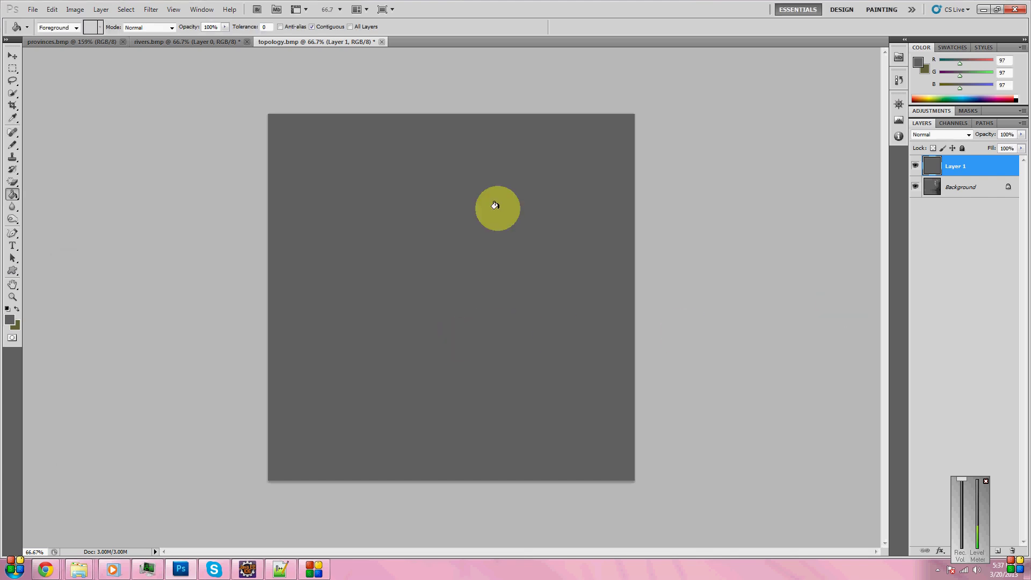
pyautogui.rightClick(966, 187)
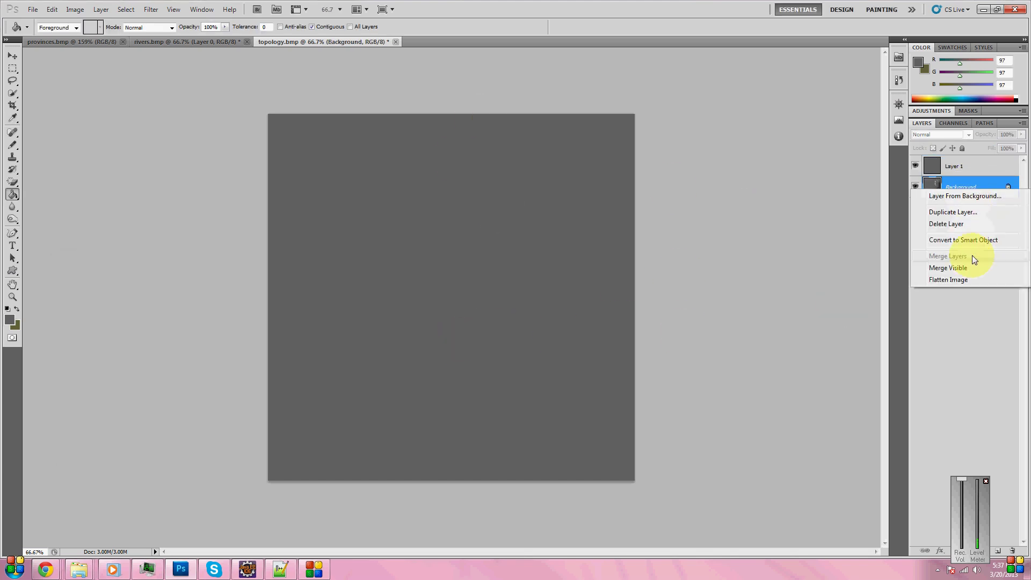
pyautogui.click(949, 223)
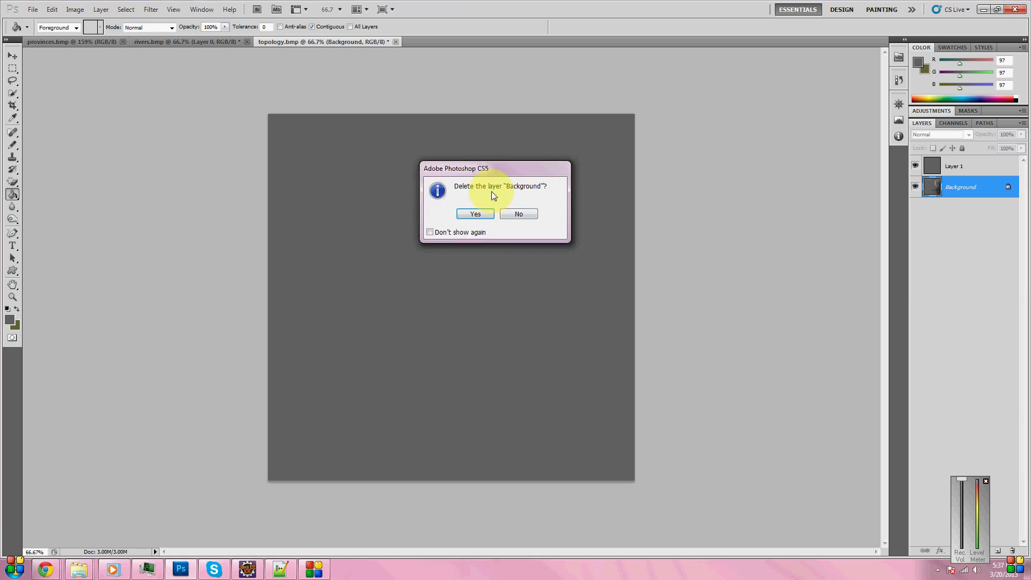
pyautogui.click(479, 215)
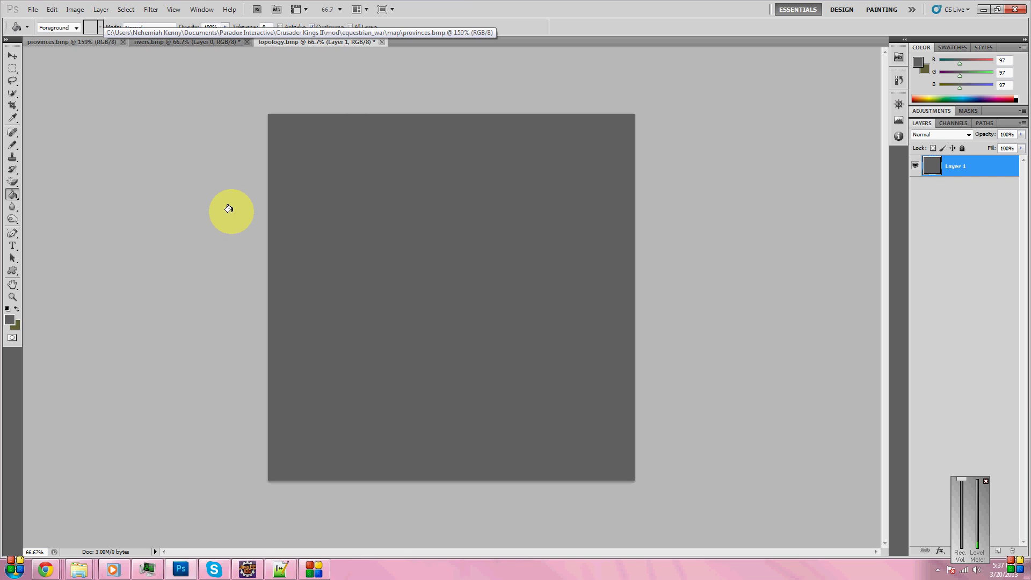
# - Convert topology.bmp to Indexed Color with a Custom palette loaded from topology_act.act
pyautogui.click(75, 9)
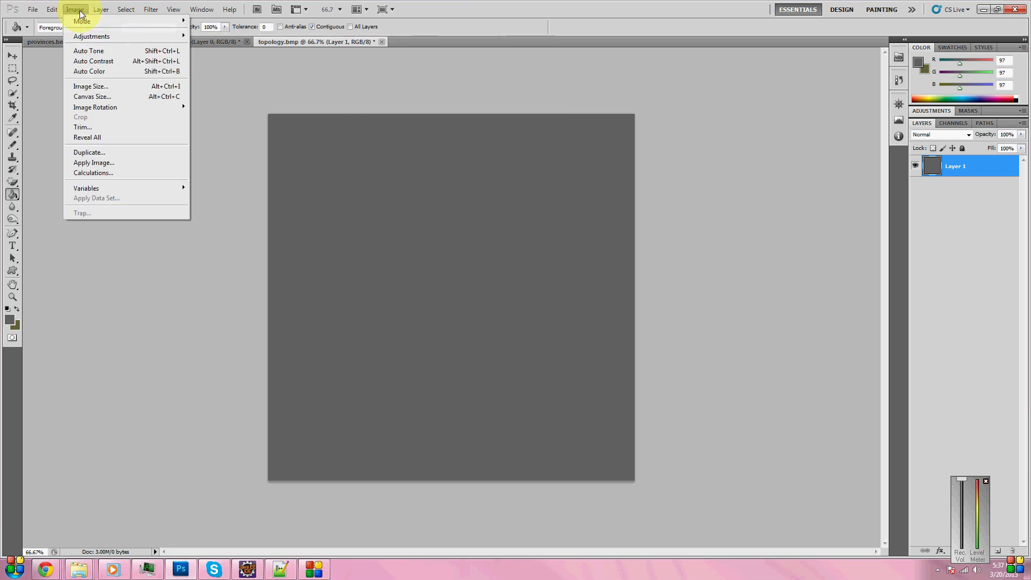
pyautogui.moveTo(84, 24)
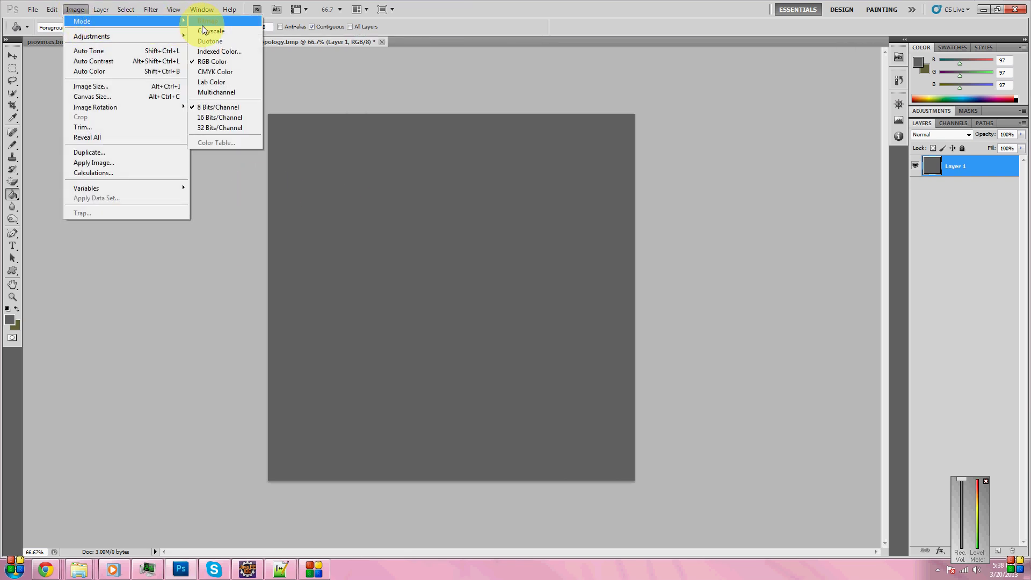
pyautogui.click(207, 51)
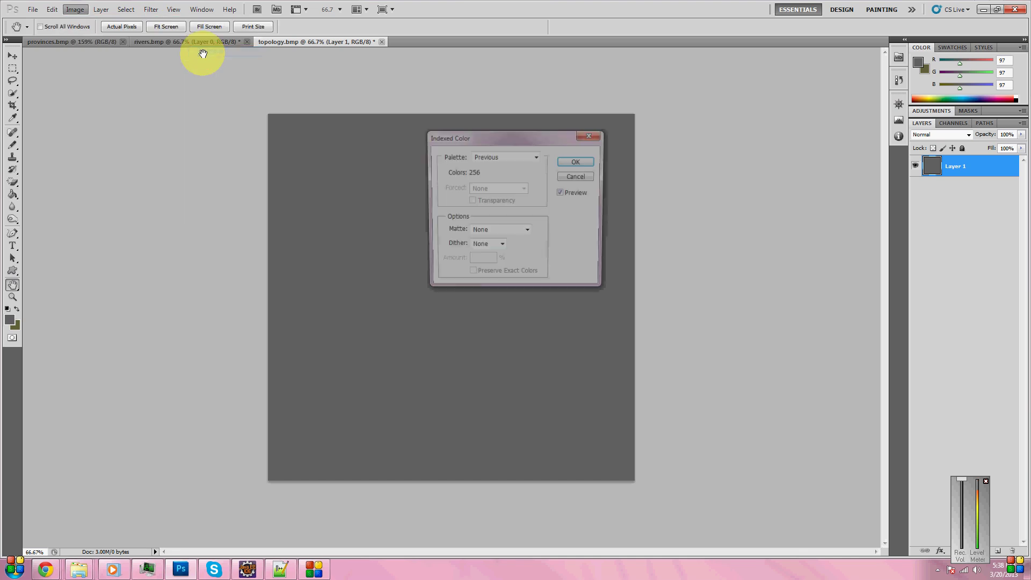
pyautogui.click(536, 157)
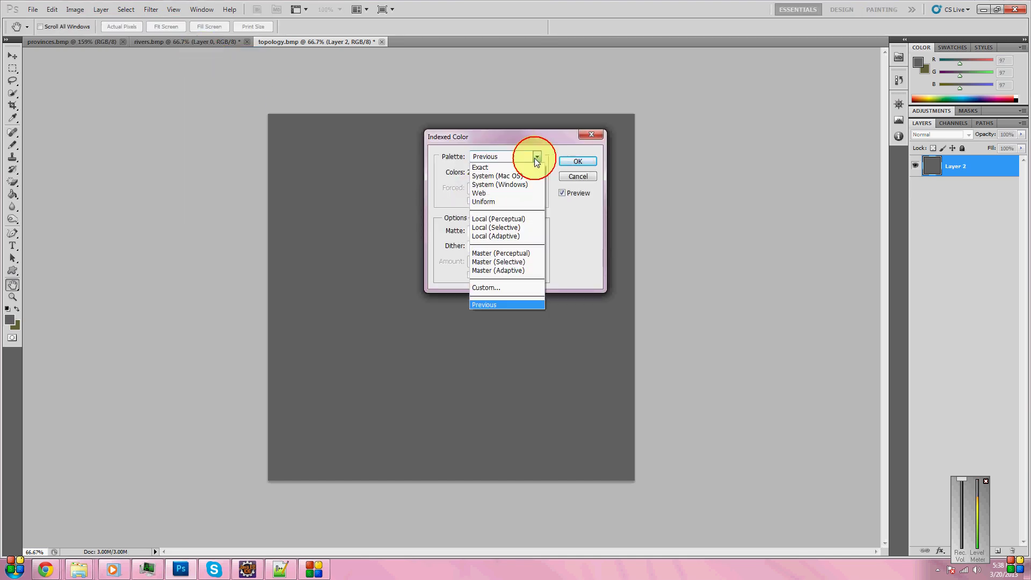
pyautogui.click(519, 287)
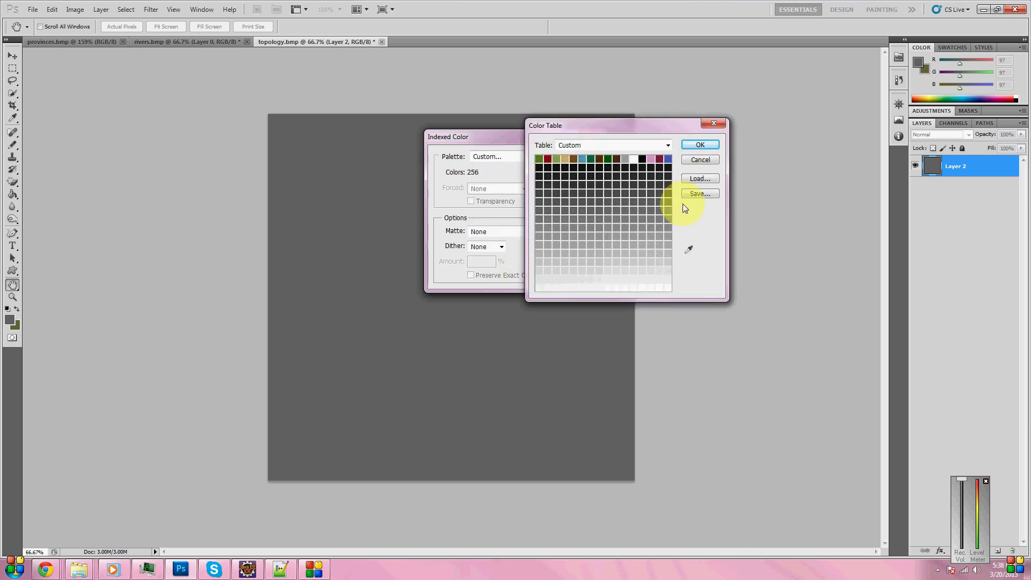
pyautogui.click(702, 179)
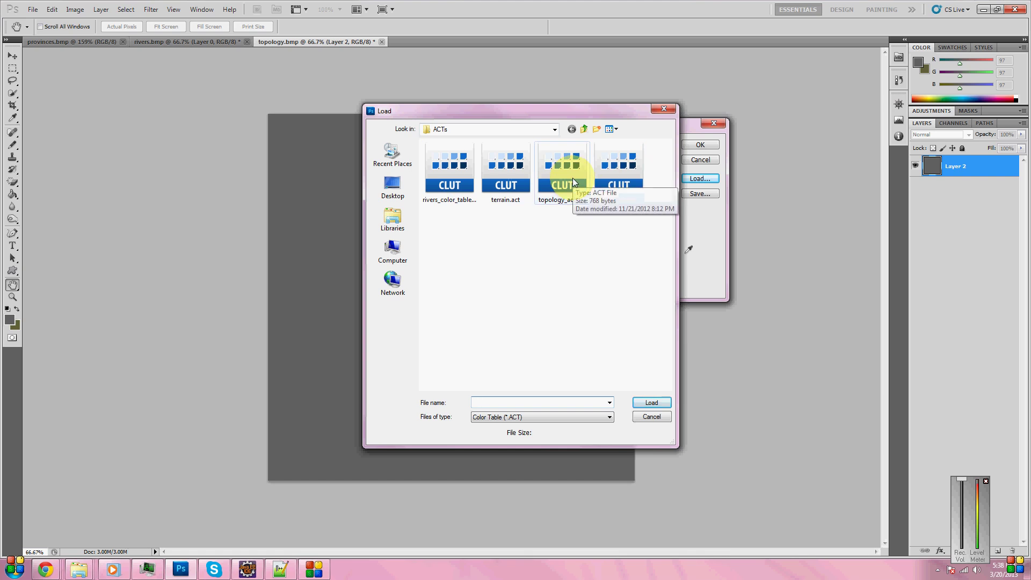
pyautogui.doubleClick(572, 178)
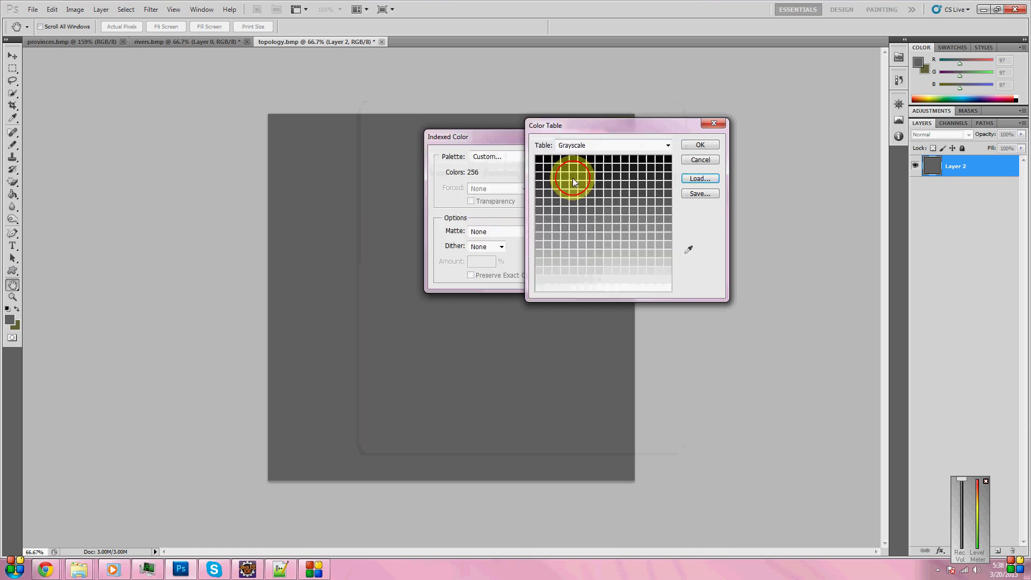
pyautogui.click(710, 146)
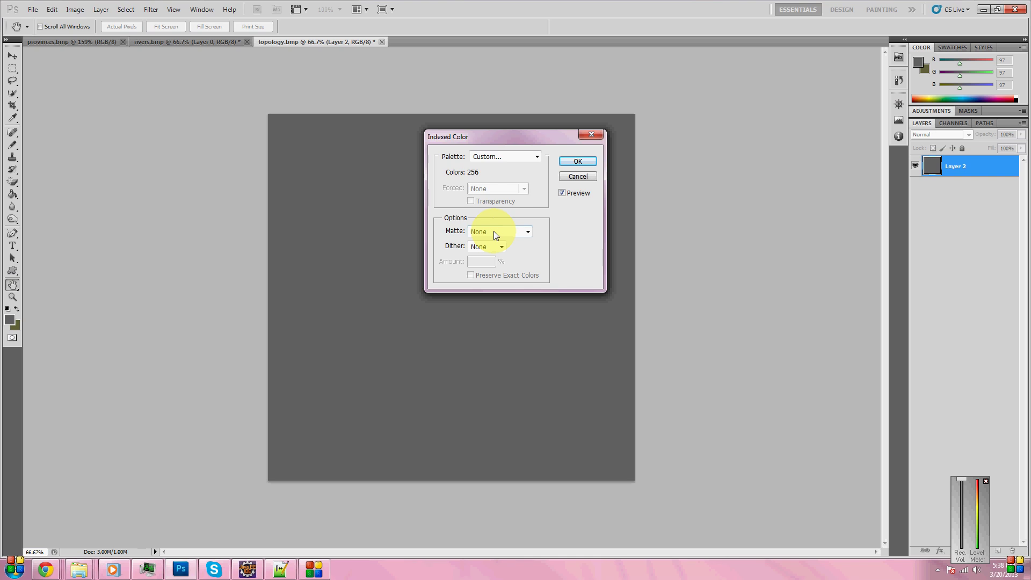
pyautogui.click(577, 161)
pyautogui.press('g')
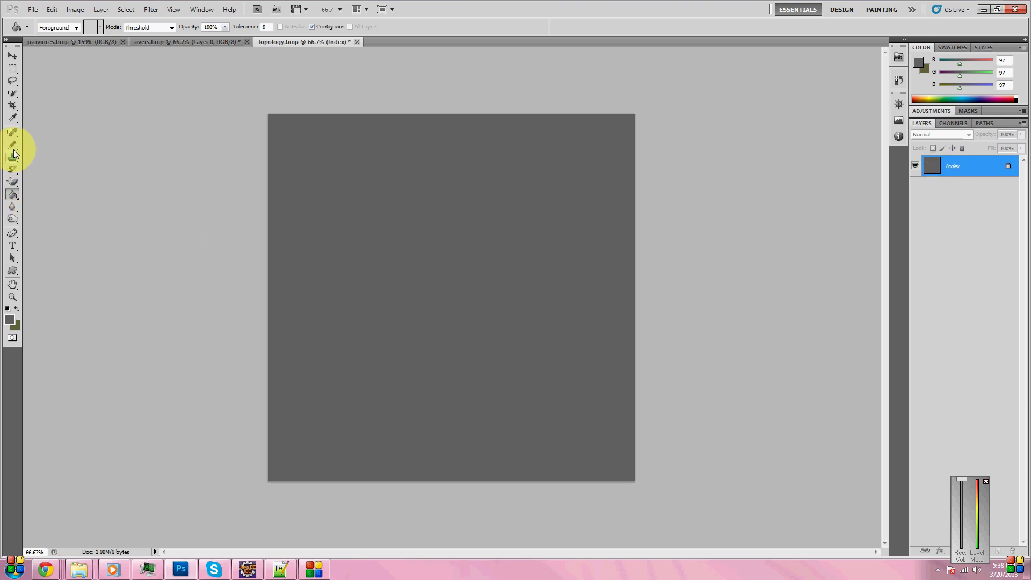
# - Check the foreground colour in the Color Picker and close it unchanged
pyautogui.click(364, 180)
pyautogui.click(9, 321)
pyautogui.click(339, 262)
pyautogui.press('g')
# - Save over topology.bmp in the map folder as an 8-bit Windows BMP
pyautogui.click(33, 10)
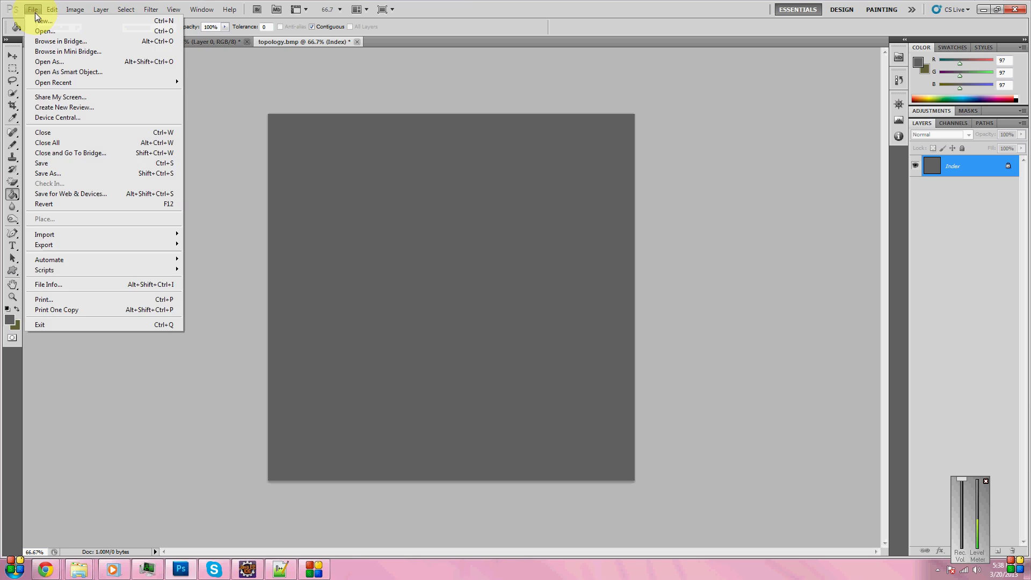
pyautogui.click(83, 174)
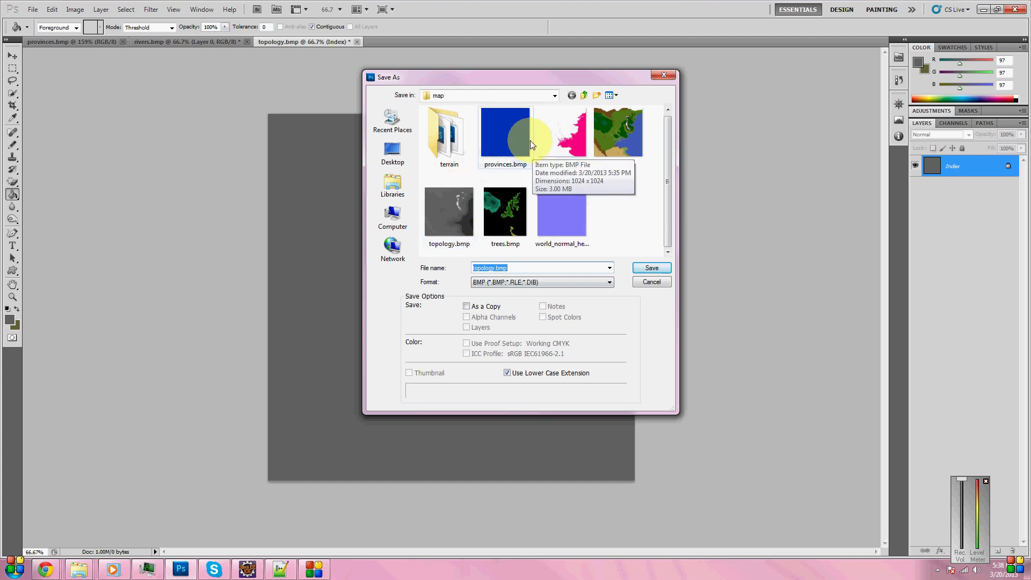
pyautogui.click(649, 269)
pyautogui.click(486, 213)
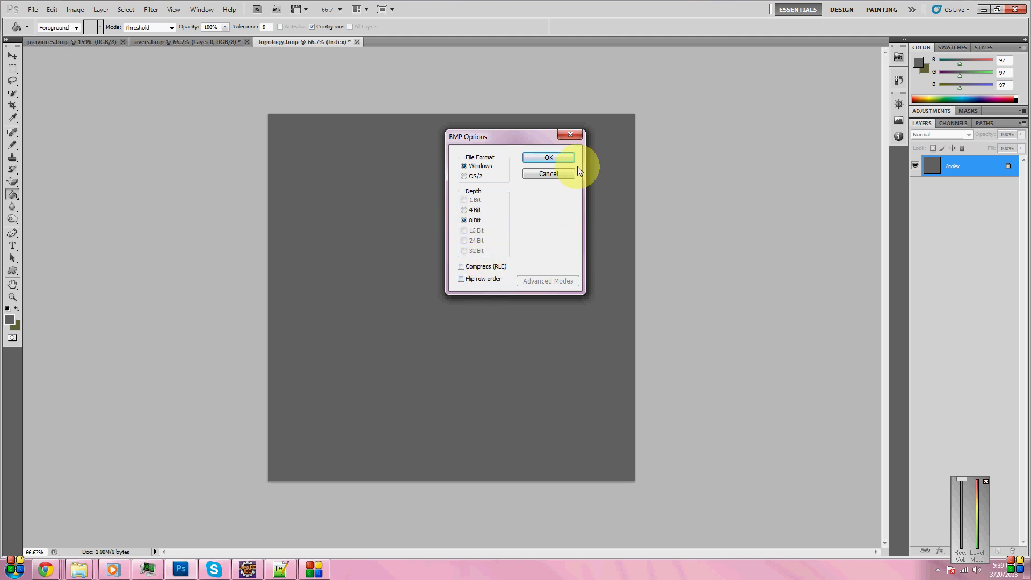
pyautogui.click(548, 158)
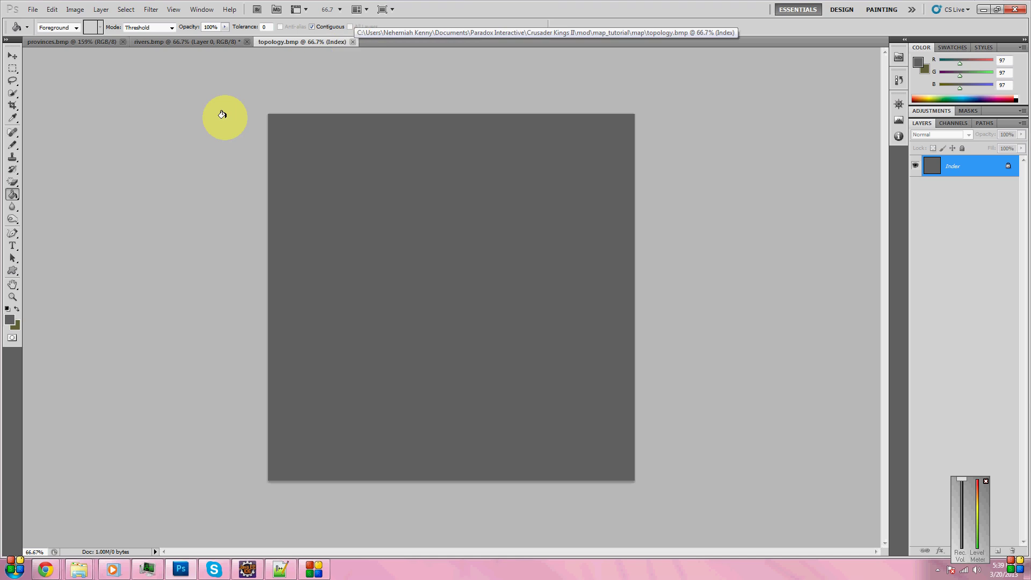
# - Set the foreground to light grey dddddd and paint a Pencil dot on the map
pyautogui.click(11, 322)
pyautogui.moveTo(161, 350)
pyautogui.mouseDown()
pyautogui.moveTo(65, 338)
pyautogui.moveTo(39, 309)
pyautogui.moveTo(37, 321)
pyautogui.moveTo(37, 306)
pyautogui.mouseUp()
pyautogui.click(315, 280)
pyautogui.press('g')
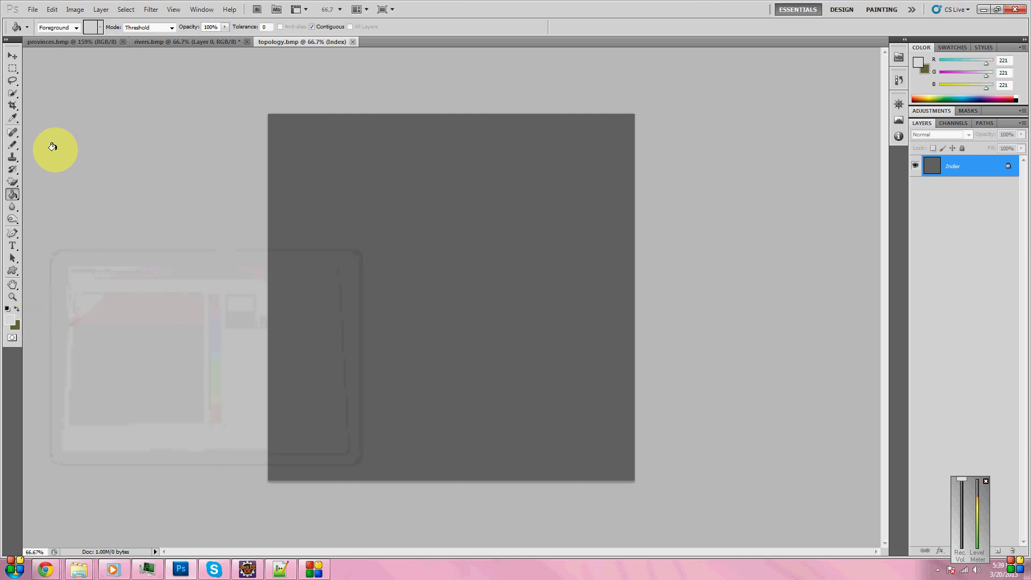
pyautogui.click(11, 147)
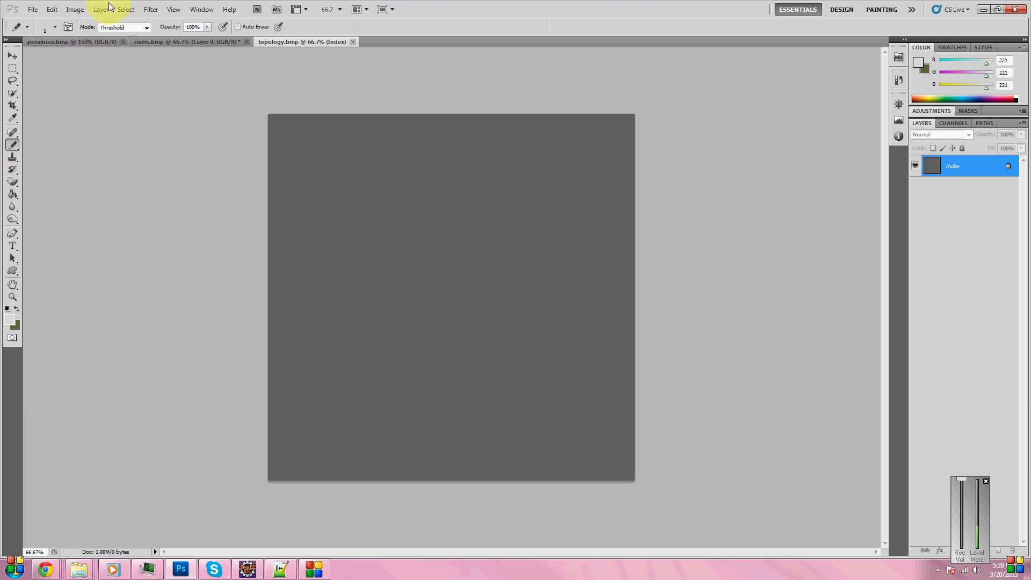
pyautogui.click(52, 29)
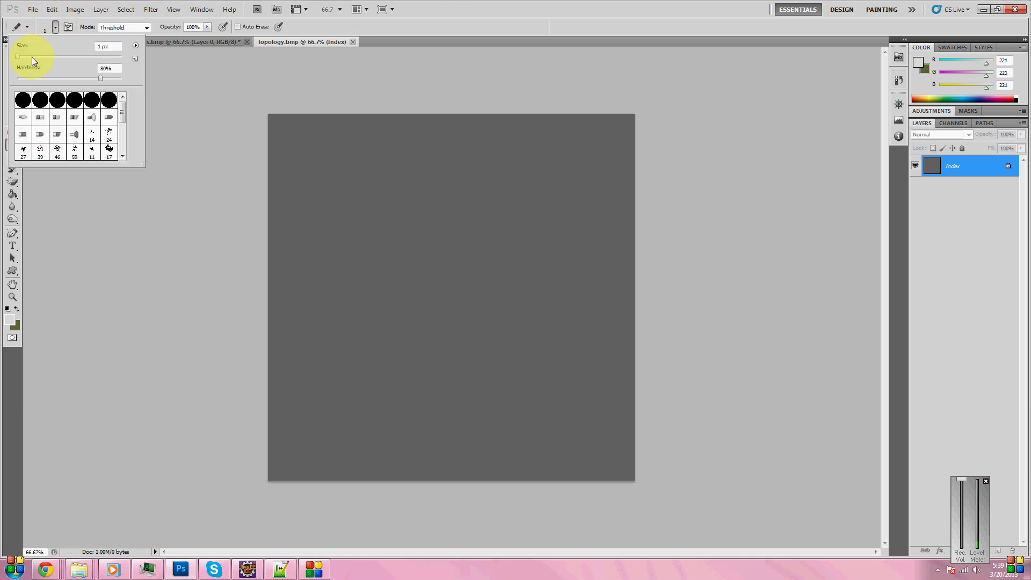
pyautogui.click(411, 266)
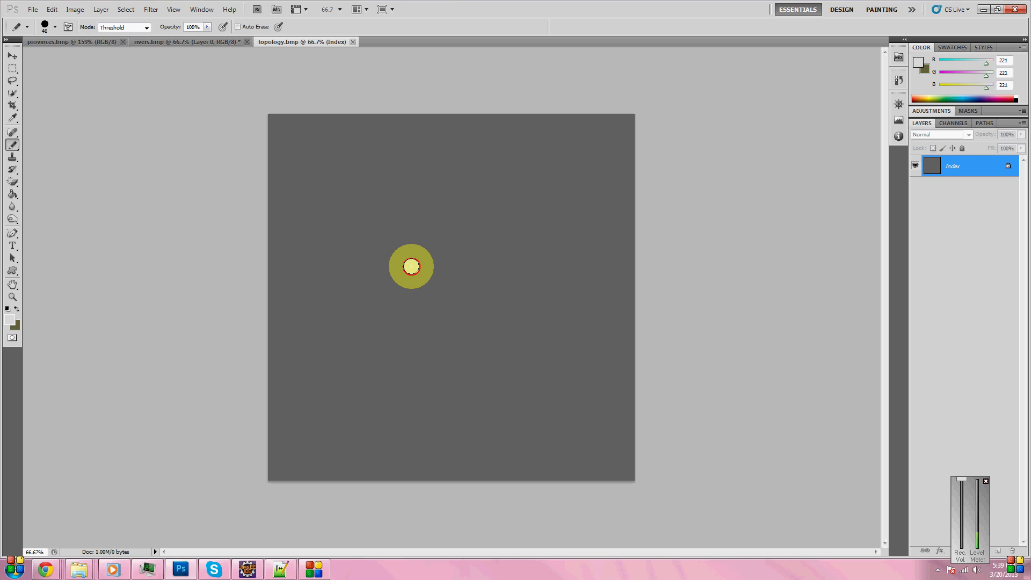
# - Try blurring the dot with the Blur tool and dismiss the indexed-colour error
pyautogui.click(10, 206)
pyautogui.click(13, 219)
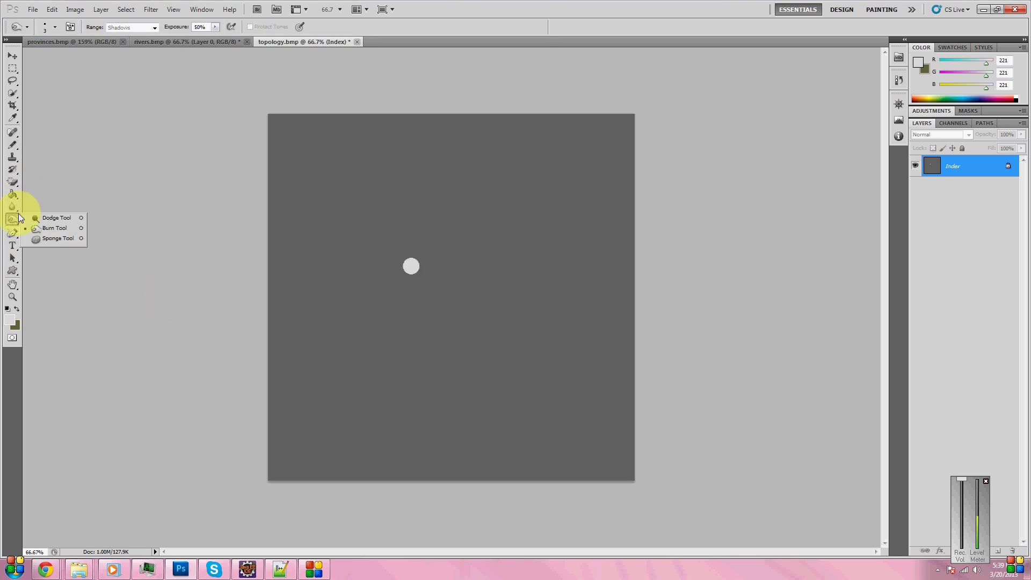
pyautogui.click(10, 207)
pyautogui.click(53, 206)
pyautogui.click(460, 290)
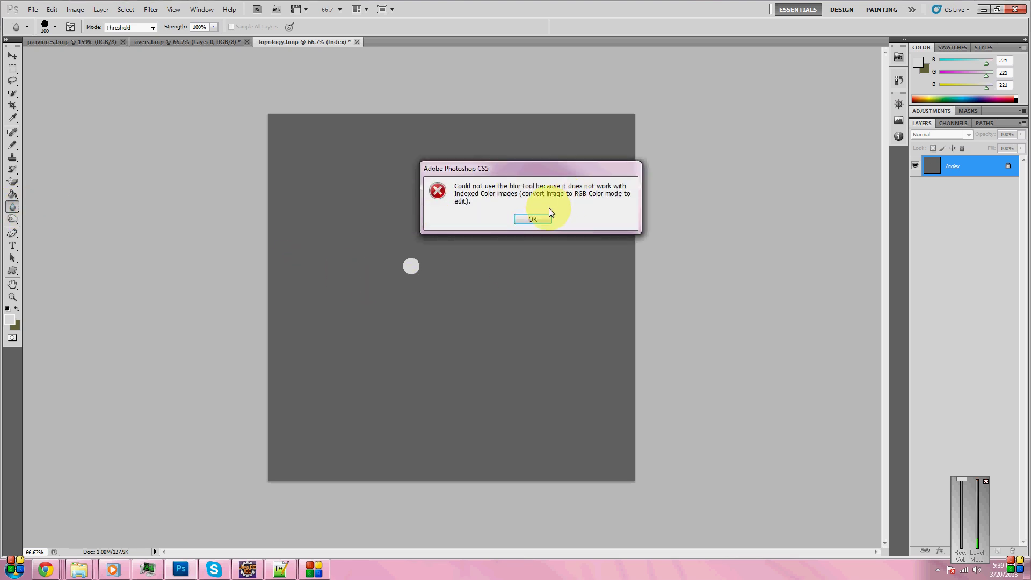
pyautogui.click(532, 219)
# - Convert topology.bmp to RGB and blur the white mountain dot's edges
pyautogui.click(75, 9)
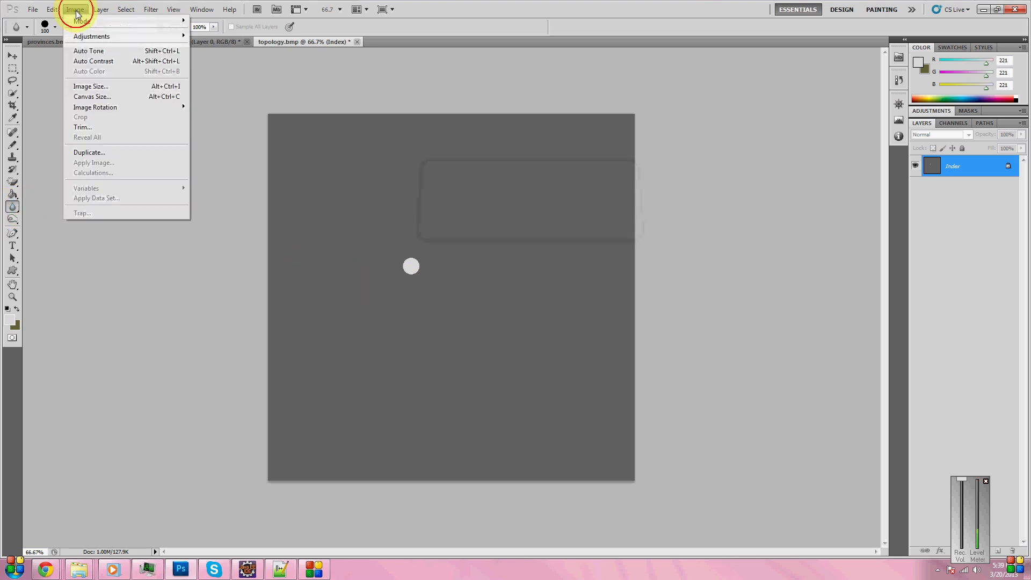
pyautogui.moveTo(131, 21)
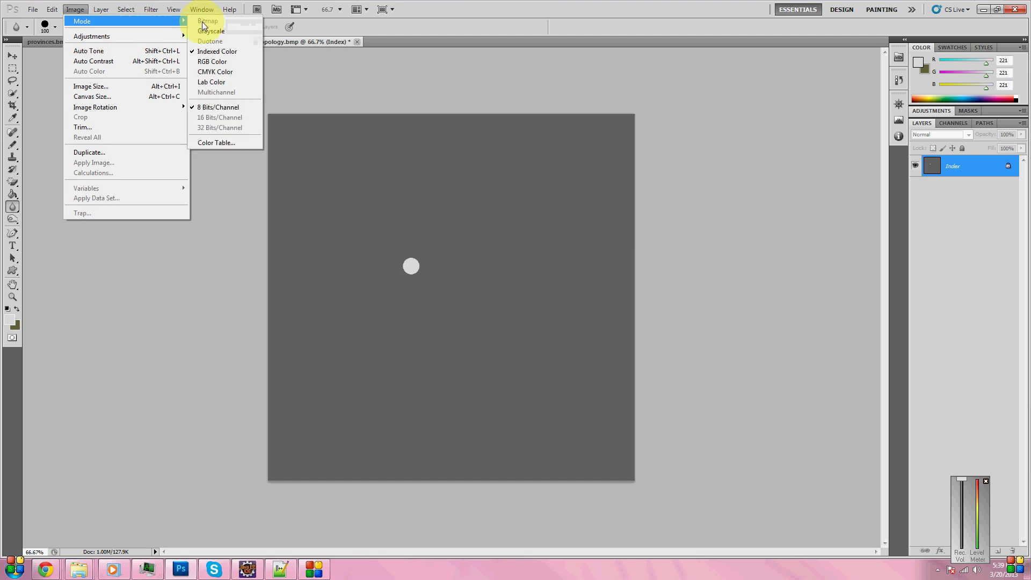
pyautogui.click(216, 59)
pyautogui.moveTo(399, 266)
pyautogui.mouseDown()
pyautogui.moveTo(424, 234)
pyautogui.moveTo(351, 267)
pyautogui.moveTo(323, 257)
pyautogui.moveTo(389, 244)
pyautogui.moveTo(428, 260)
pyautogui.moveTo(380, 255)
pyautogui.moveTo(381, 271)
pyautogui.moveTo(408, 264)
pyautogui.moveTo(398, 257)
pyautogui.moveTo(413, 264)
pyautogui.moveTo(419, 236)
pyautogui.moveTo(457, 229)
pyautogui.moveTo(368, 271)
pyautogui.moveTo(444, 229)
pyautogui.moveTo(387, 293)
pyautogui.moveTo(414, 260)
pyautogui.moveTo(394, 287)
pyautogui.moveTo(411, 269)
pyautogui.moveTo(409, 241)
pyautogui.moveTo(383, 294)
pyautogui.moveTo(405, 265)
pyautogui.moveTo(398, 275)
pyautogui.moveTo(396, 252)
pyautogui.moveTo(411, 246)
pyautogui.moveTo(390, 288)
pyautogui.moveTo(439, 221)
pyautogui.moveTo(412, 269)
pyautogui.moveTo(384, 290)
pyautogui.moveTo(411, 266)
pyautogui.mouseUp()
# - Convert the image back to Indexed Color with a Custom Grayscale palette
pyautogui.click(73, 10)
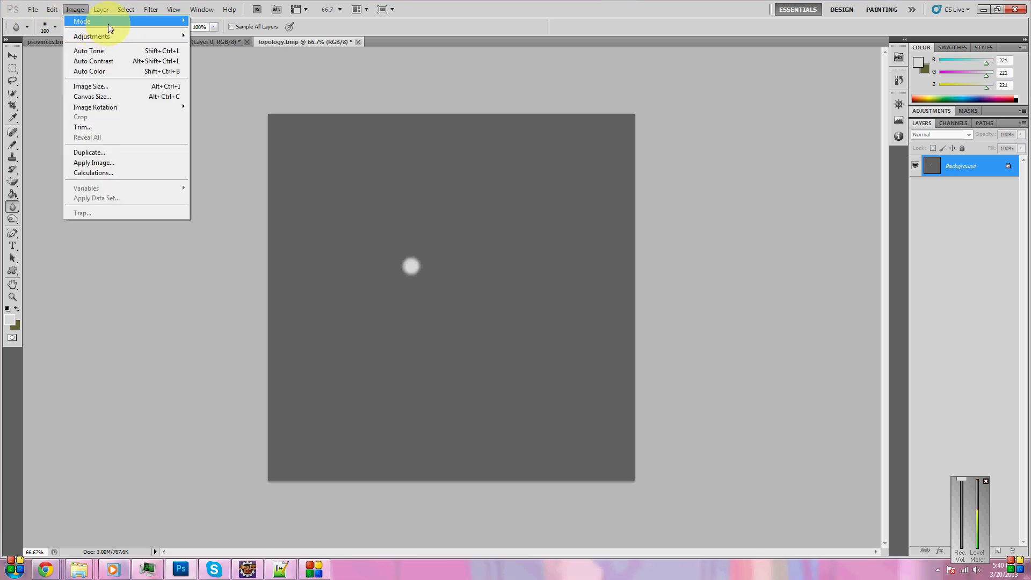
pyautogui.moveTo(172, 21)
pyautogui.click(212, 52)
pyautogui.click(537, 157)
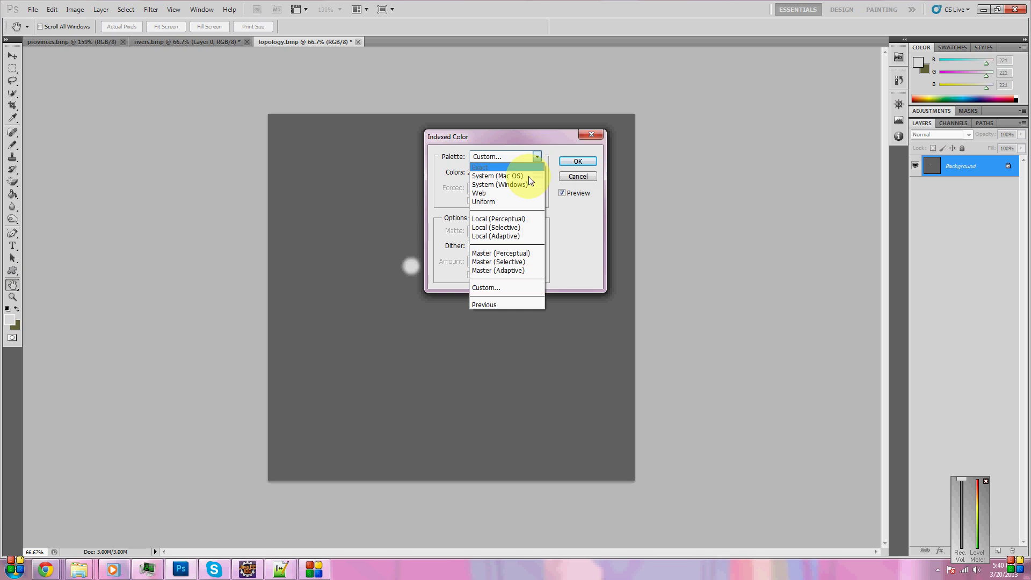
pyautogui.click(490, 288)
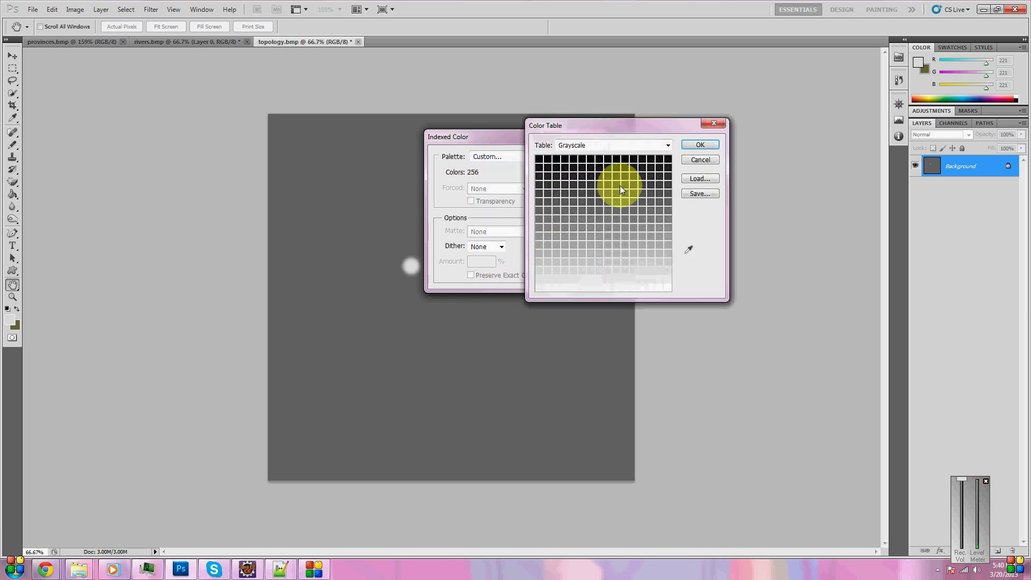
pyautogui.click(700, 145)
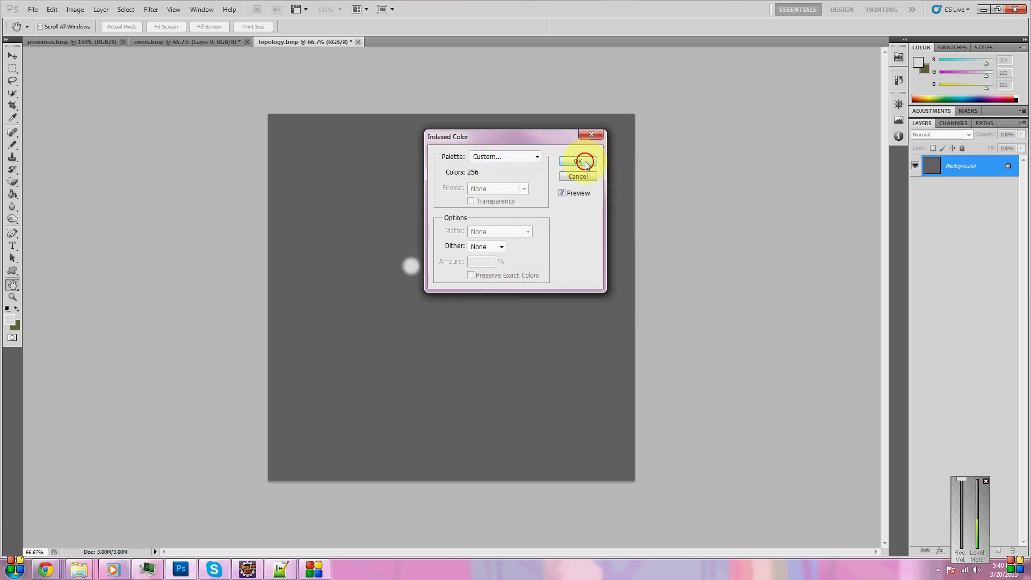
pyautogui.click(584, 161)
# - Save over topology.bmp in the map folder as an 8-bit Windows BMP
pyautogui.click(32, 9)
pyautogui.click(81, 173)
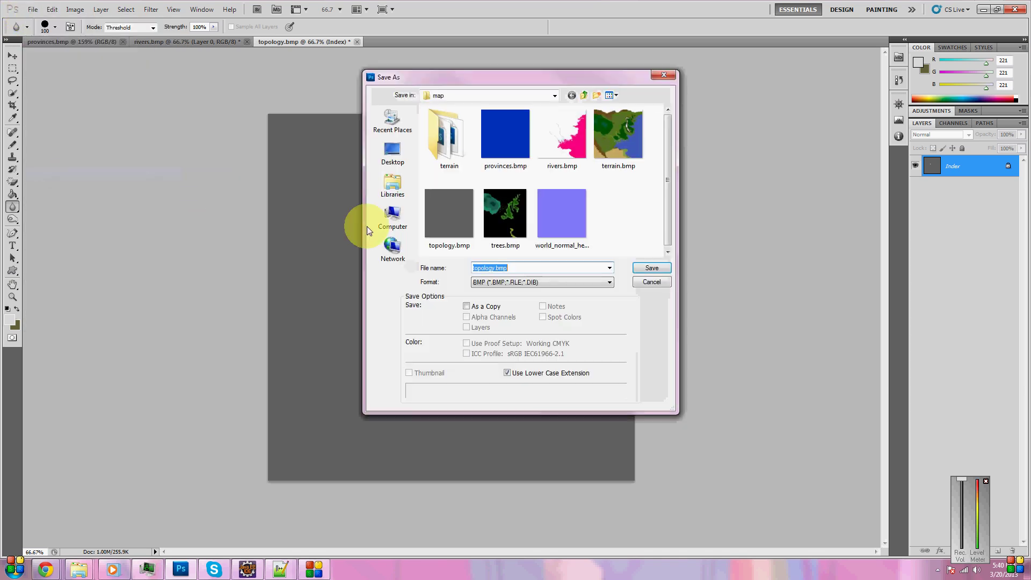
pyautogui.click(659, 270)
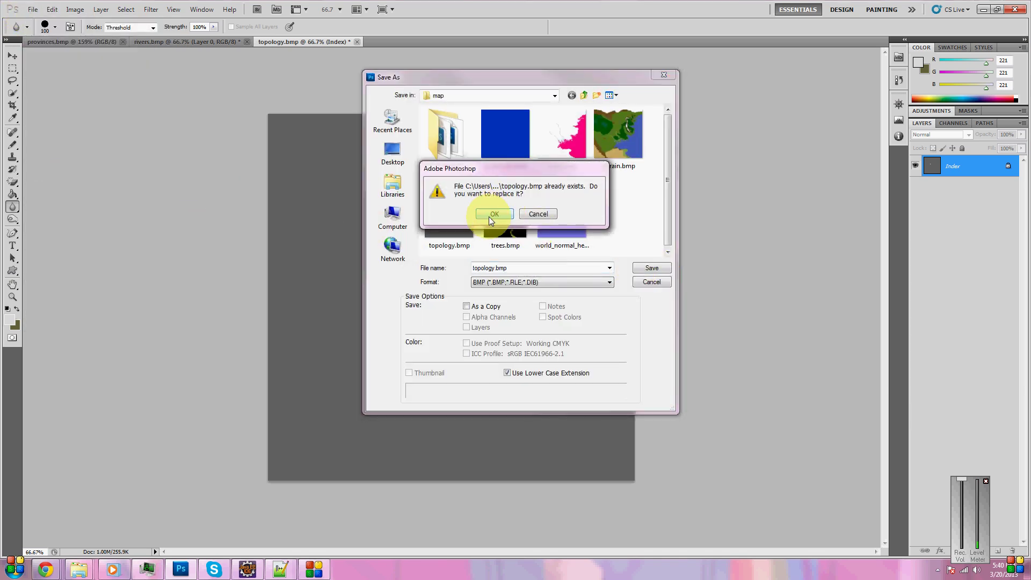
pyautogui.click(490, 216)
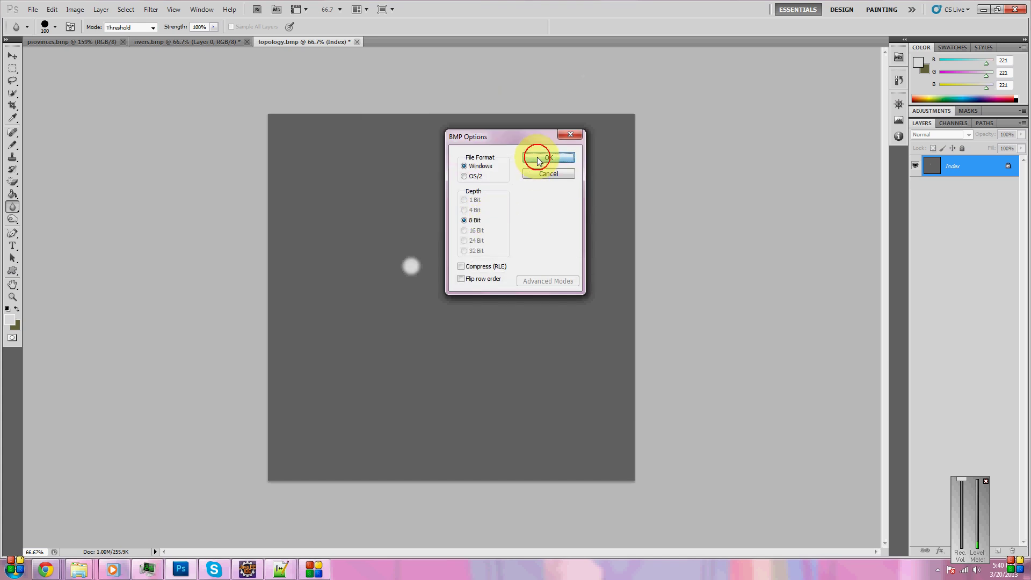
pyautogui.click(537, 160)
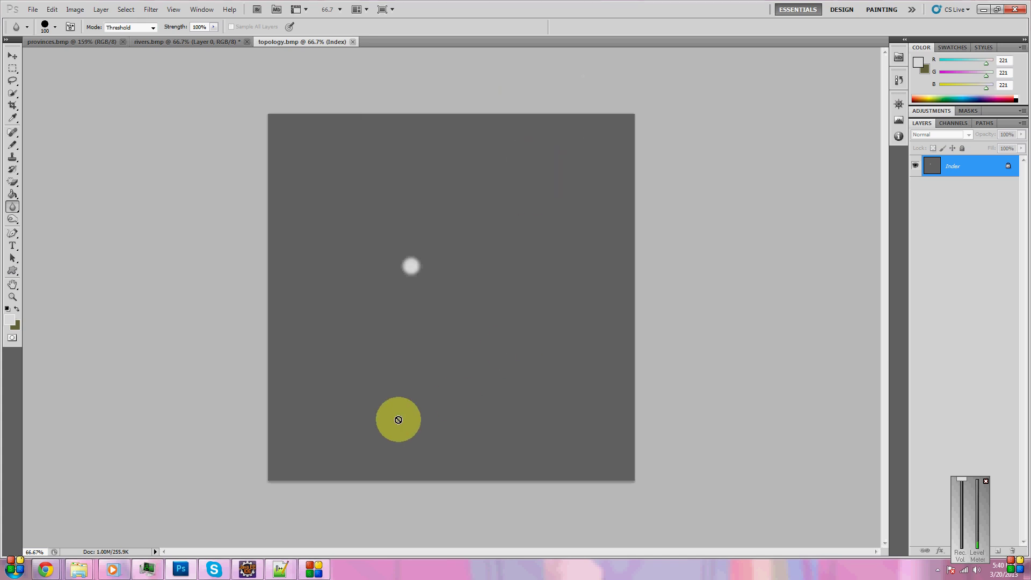
# - Close topology.bmp and open rivers.bmp from the map folder in Photoshop
pyautogui.click(353, 41)
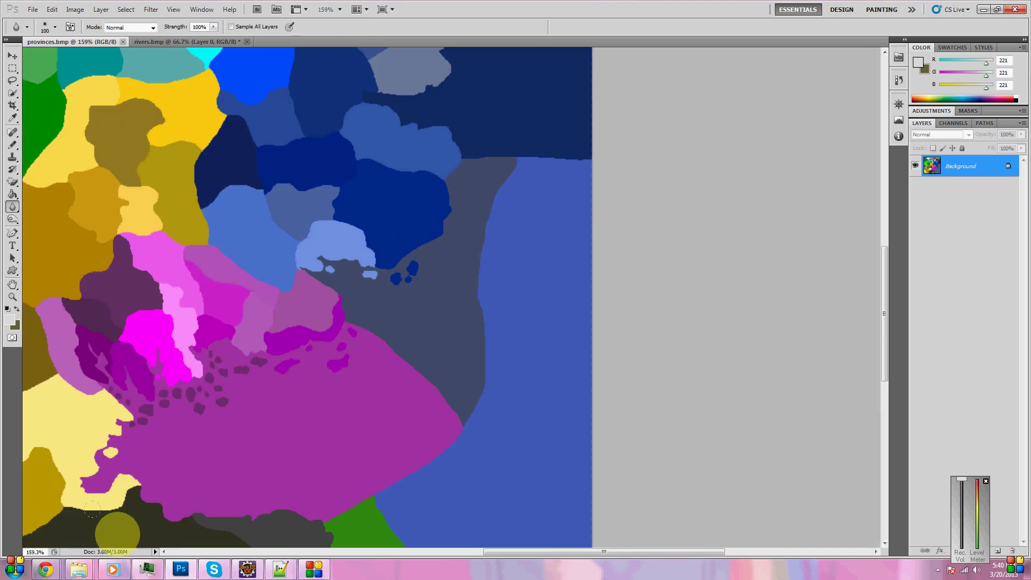
pyautogui.click(86, 569)
pyautogui.click(199, 521)
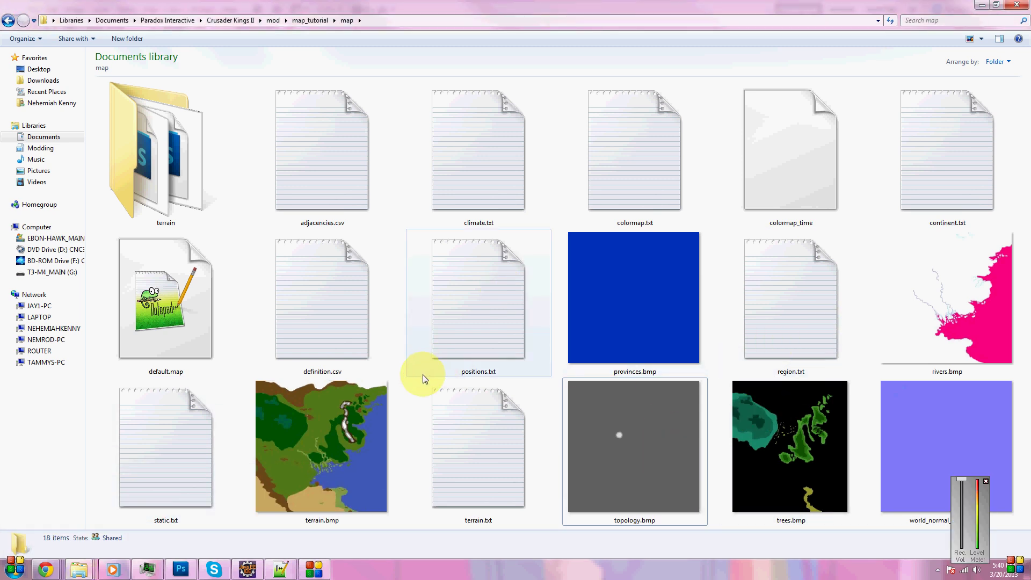
pyautogui.doubleClick(951, 304)
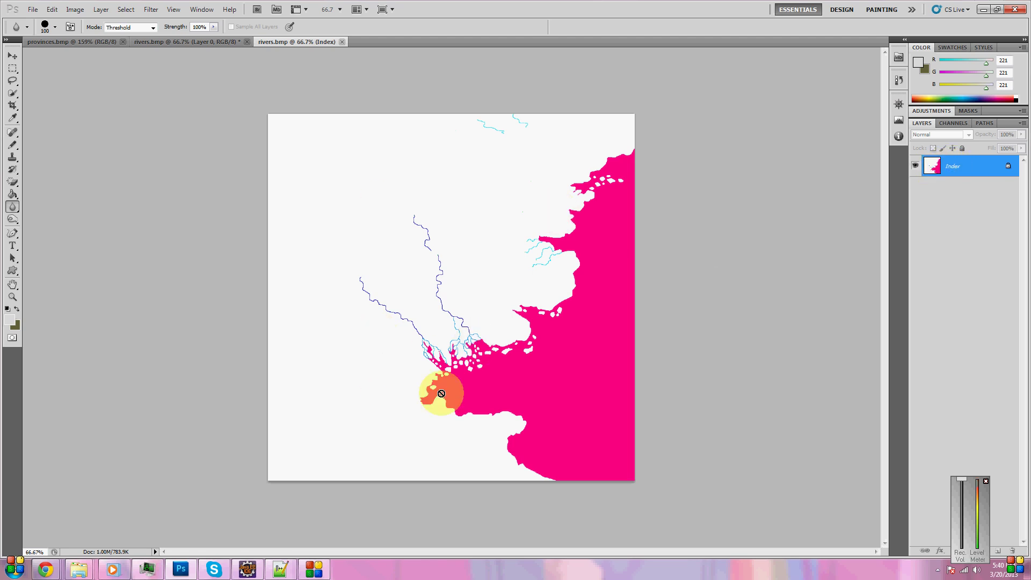
# - Review the rivers image's indexed Color Table and cancel without changes
pyautogui.click(80, 11)
pyautogui.moveTo(144, 21)
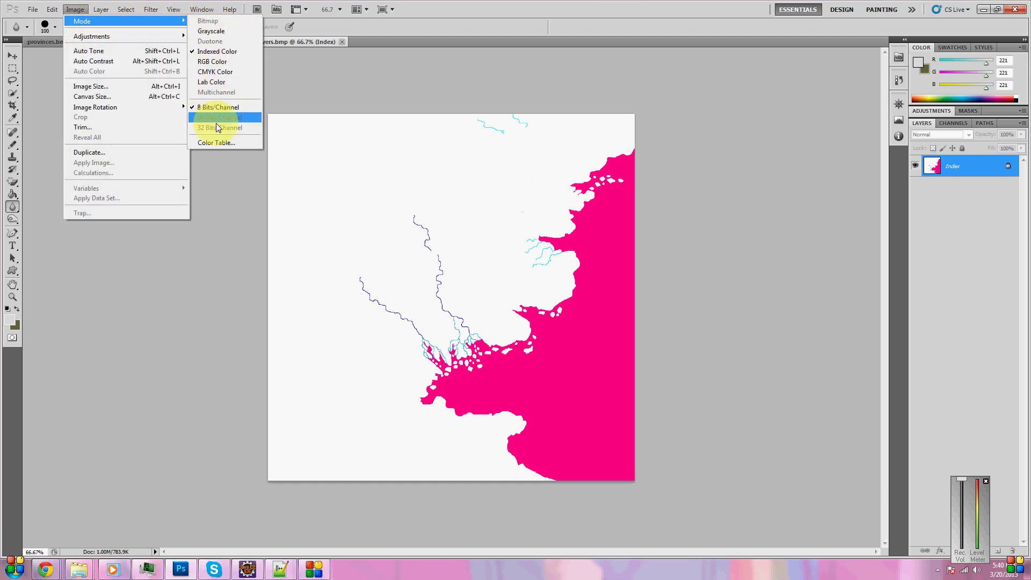
pyautogui.click(218, 143)
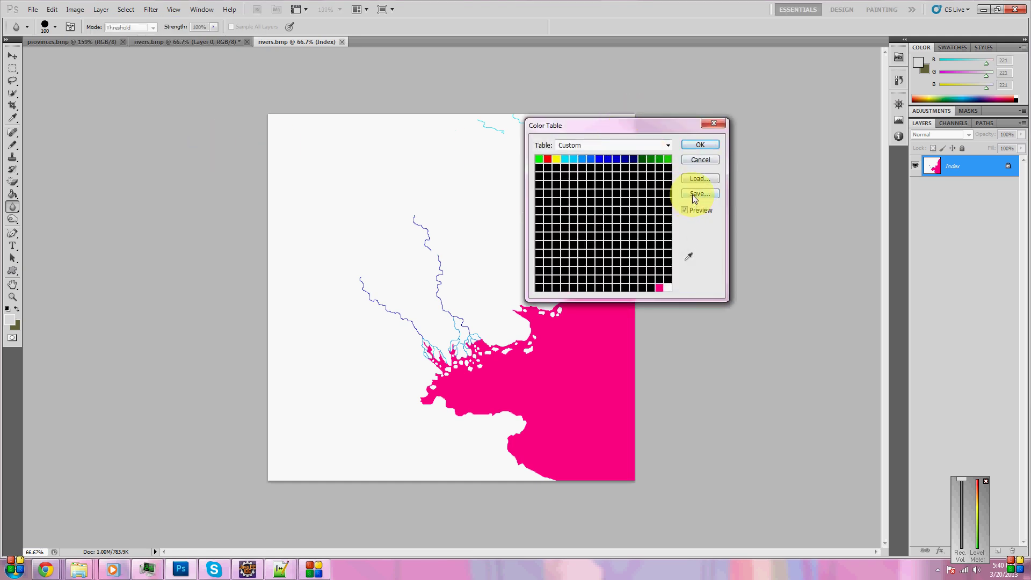
pyautogui.click(711, 164)
# - Convert rivers.bmp to RGB Color mode
pyautogui.click(70, 11)
pyautogui.moveTo(148, 23)
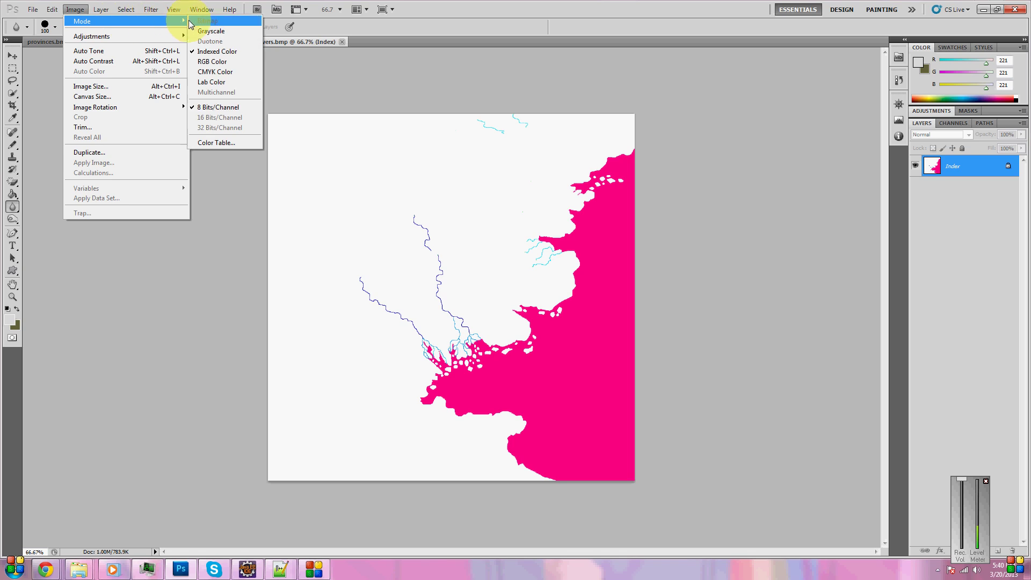
pyautogui.click(214, 62)
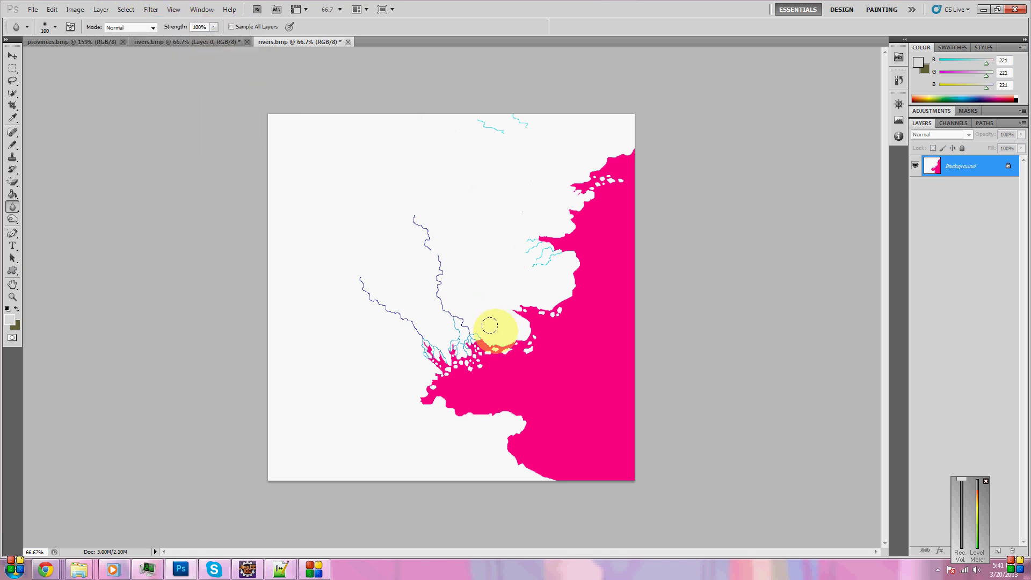
# - Zoom in closely on the river delta to see individual pixels
pyautogui.scroll(5, 489, 325)
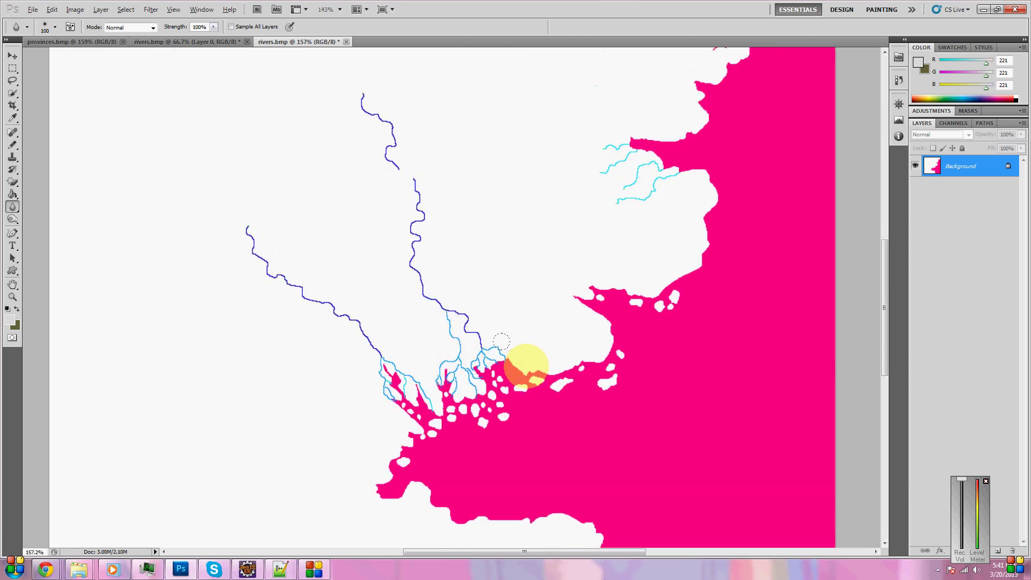
pyautogui.scroll(5, 522, 365)
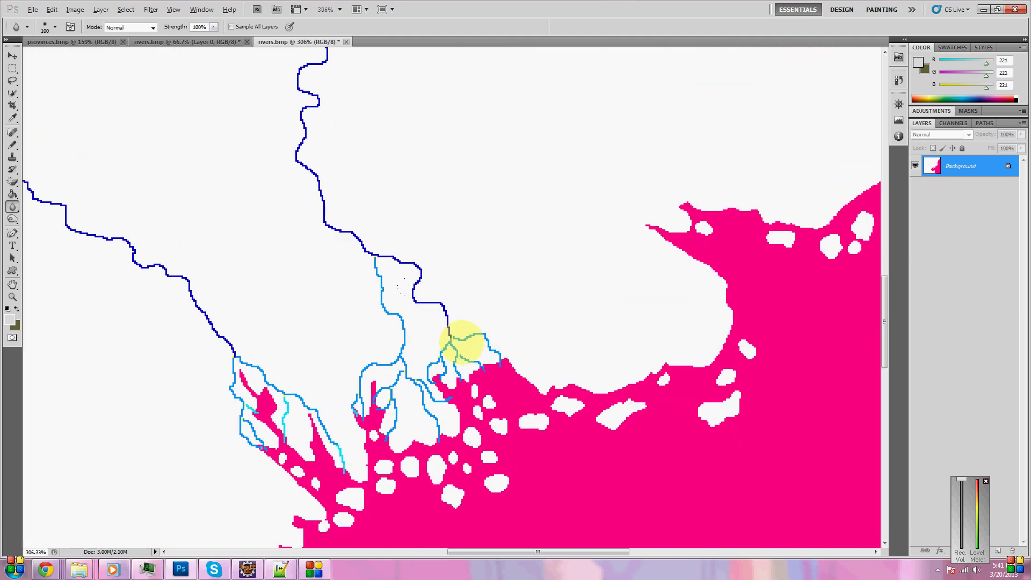
pyautogui.scroll(4, 457, 341)
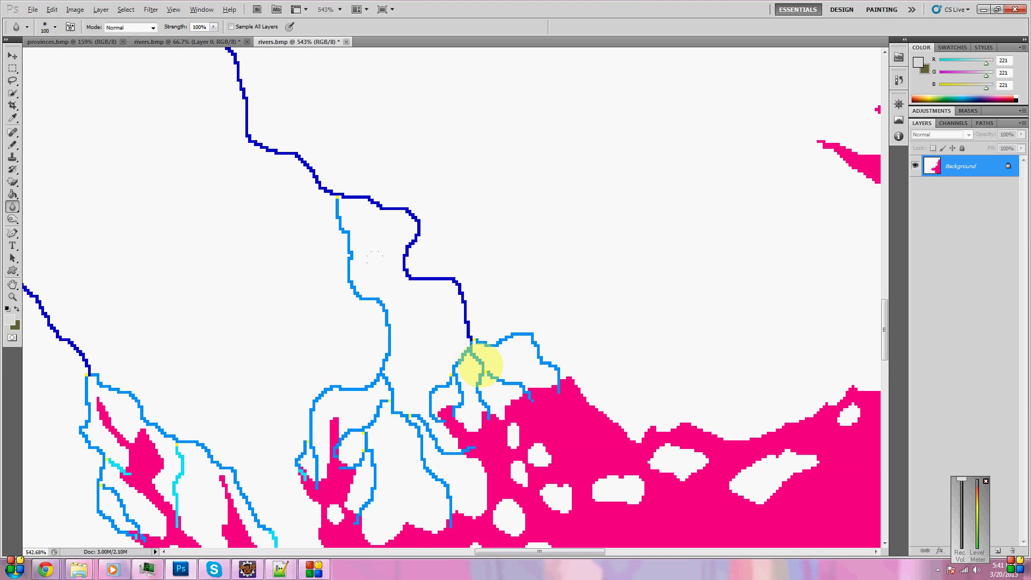
pyautogui.scroll(4, 454, 349)
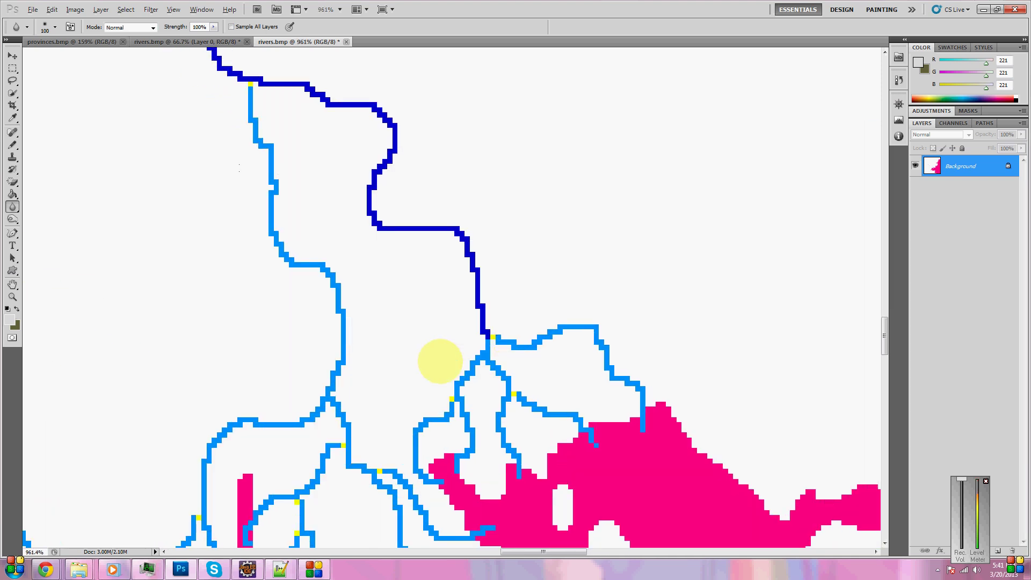
pyautogui.scroll(-1, 441, 361)
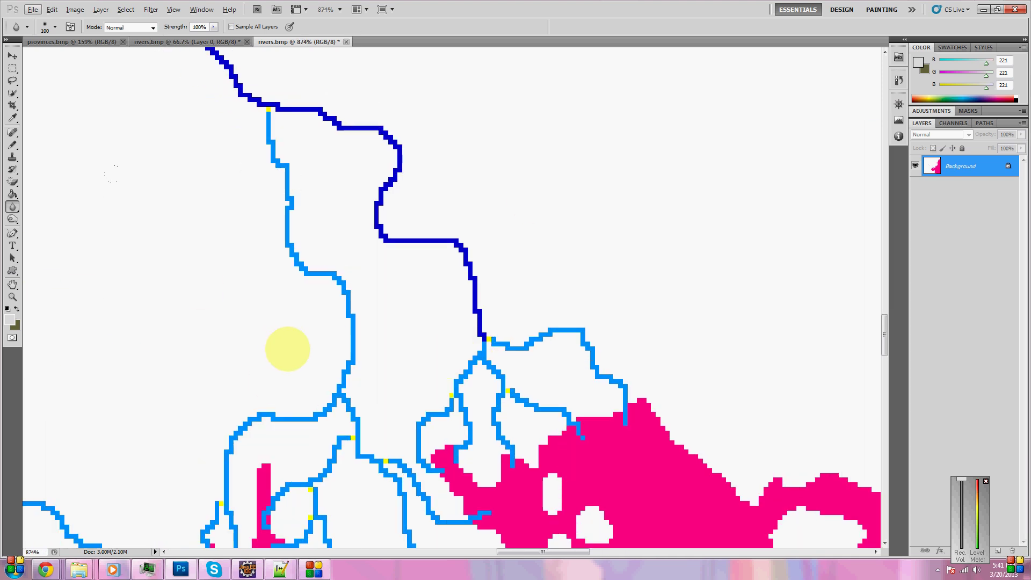
# - Switch from the Blur tool to the brush, undo the accidental grey test dab, and open the brush preset picker
pyautogui.click(56, 28)
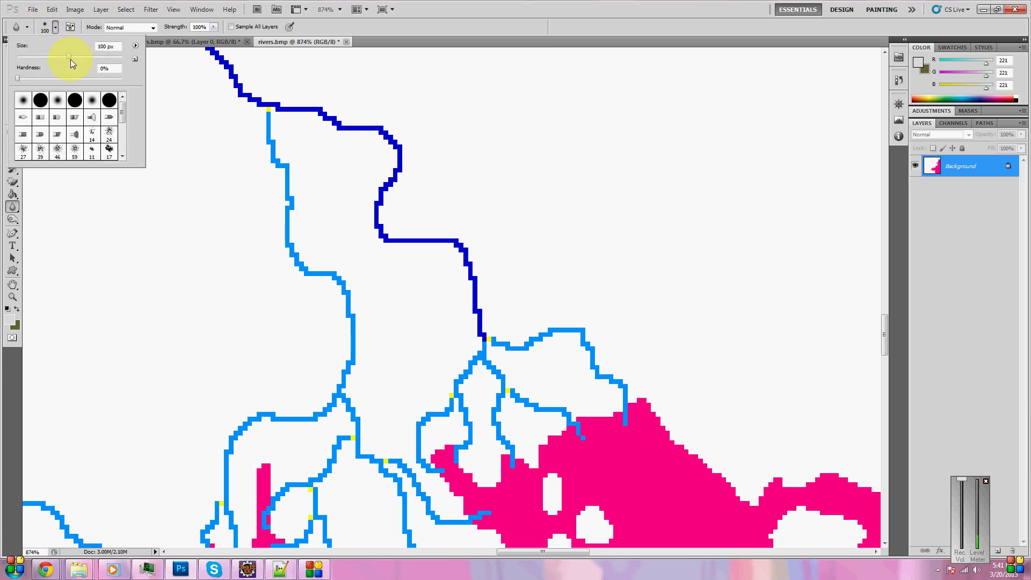
pyautogui.click(13, 244)
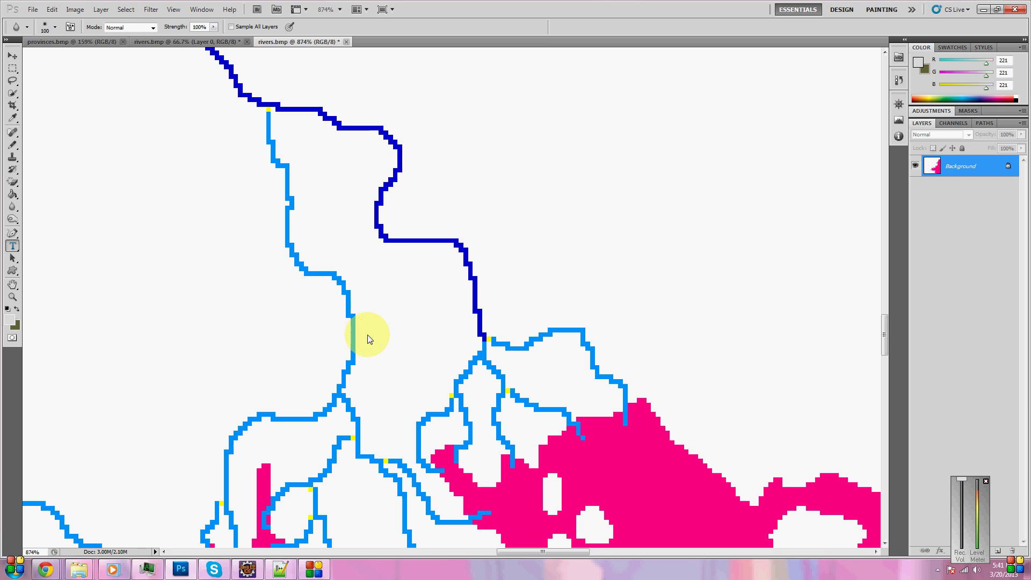
pyautogui.press('b')
pyautogui.click(355, 314)
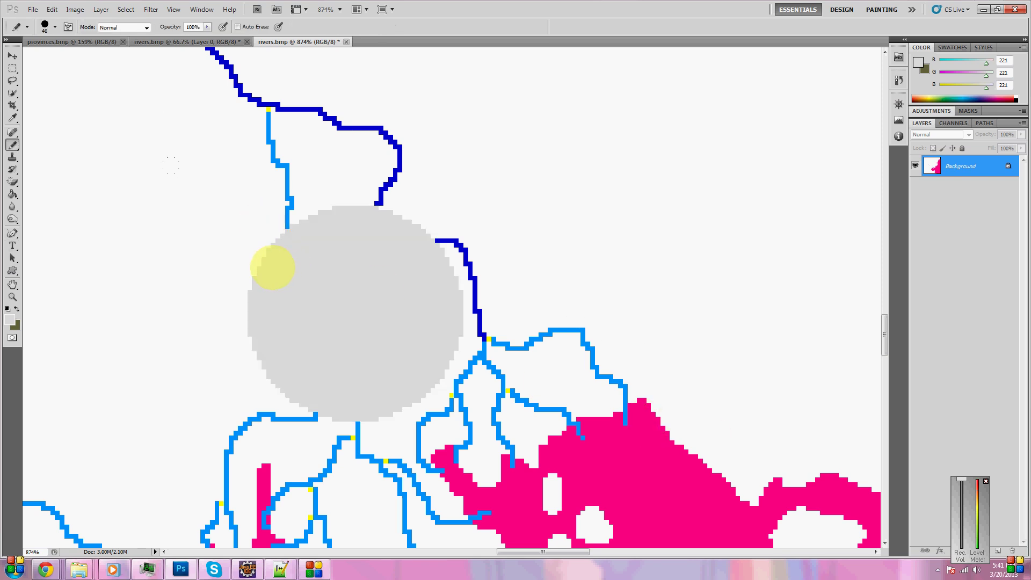
pyautogui.hotkey('ctrl', 'z')
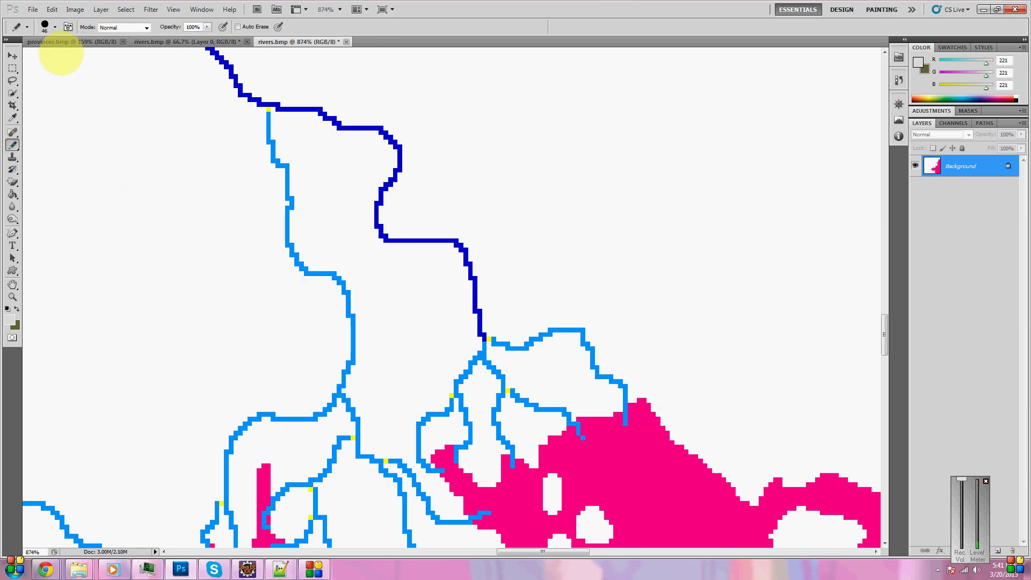
pyautogui.click(46, 26)
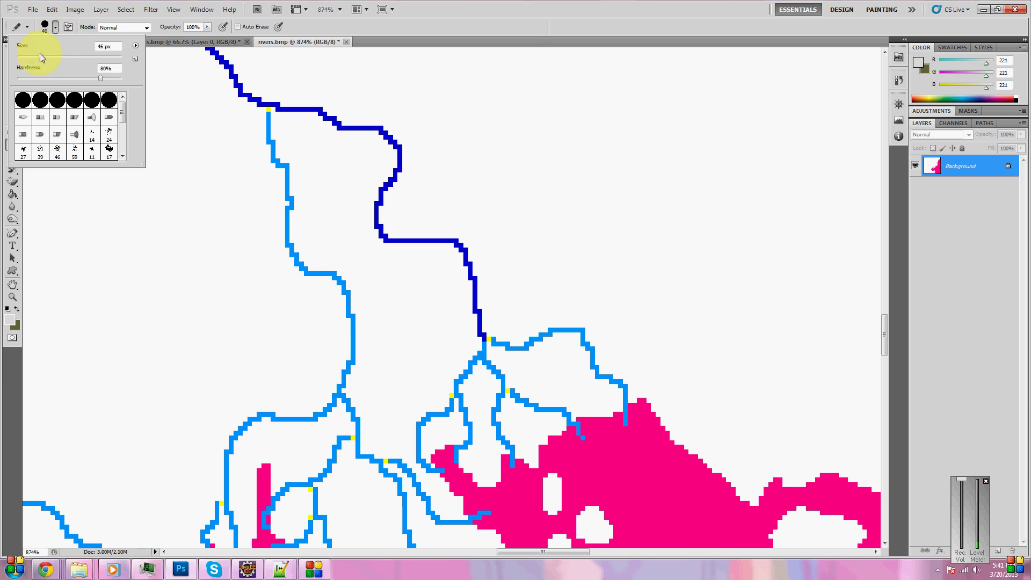